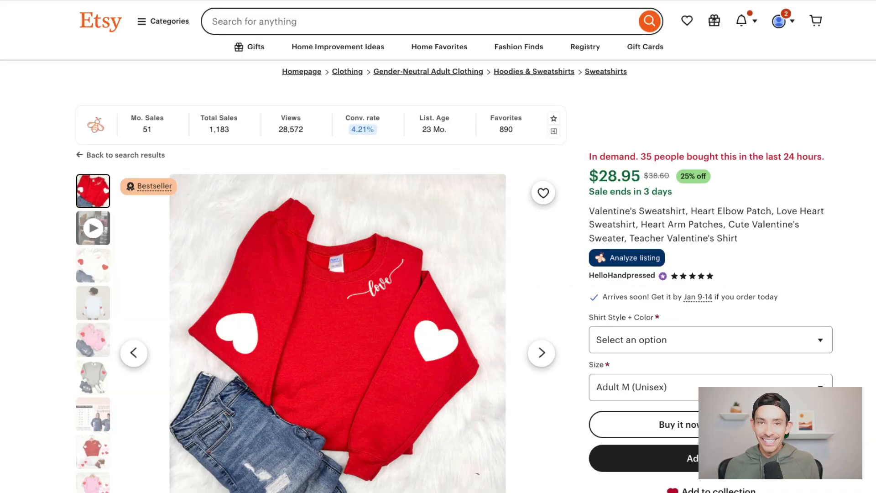
Sort the Valentine's sweatshirt listing's item reviews by most recent and check the review dates on the first two pages.
{"action": "scroll", "coordinate": [438, 246], "scroll_direction": "down", "scroll_amount": 8}
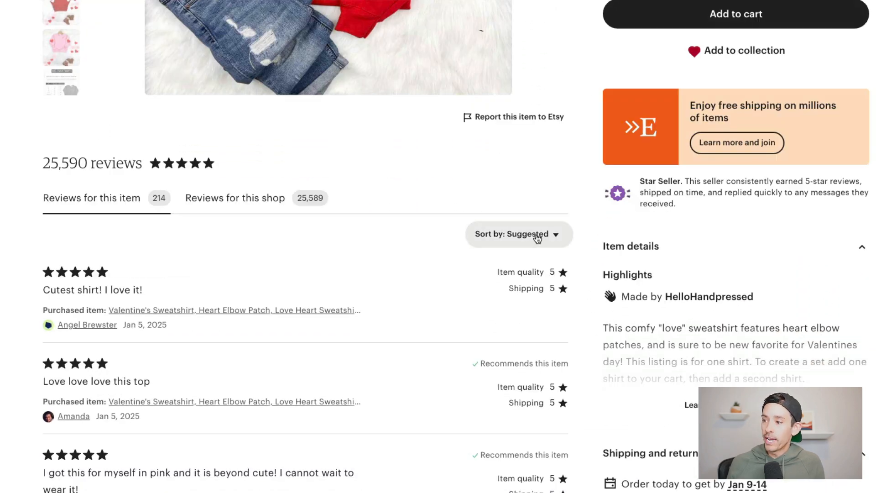
{"action": "left_click", "coordinate": [538, 238]}
{"action": "left_click", "coordinate": [512, 286]}
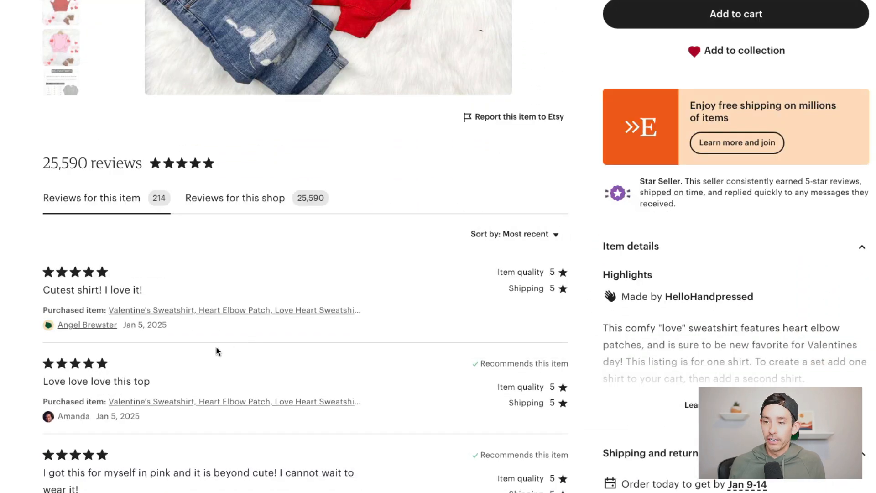
{"action": "scroll", "coordinate": [188, 354], "scroll_direction": "down", "scroll_amount": 5}
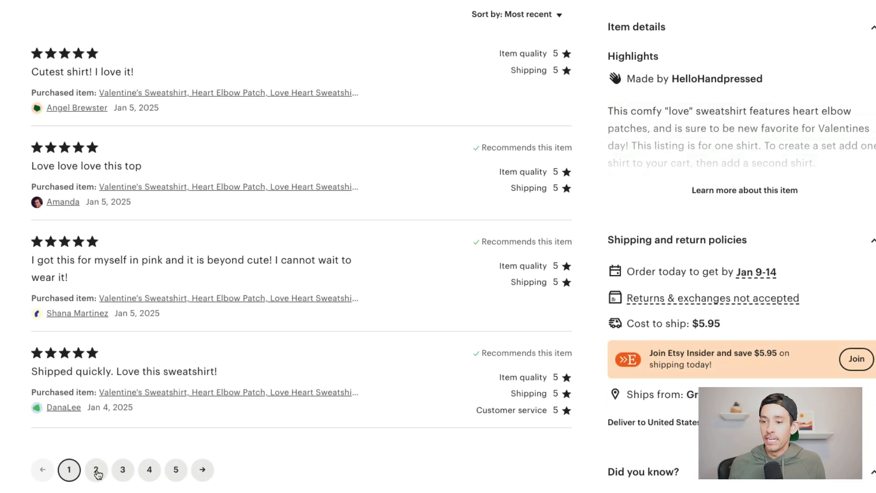
{"action": "left_click", "coordinate": [96, 470]}
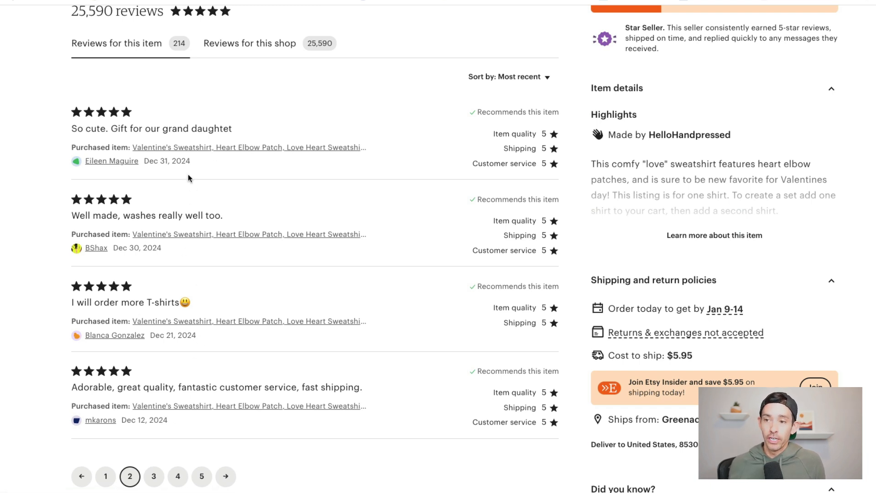
{"action": "left_click", "coordinate": [106, 476]}
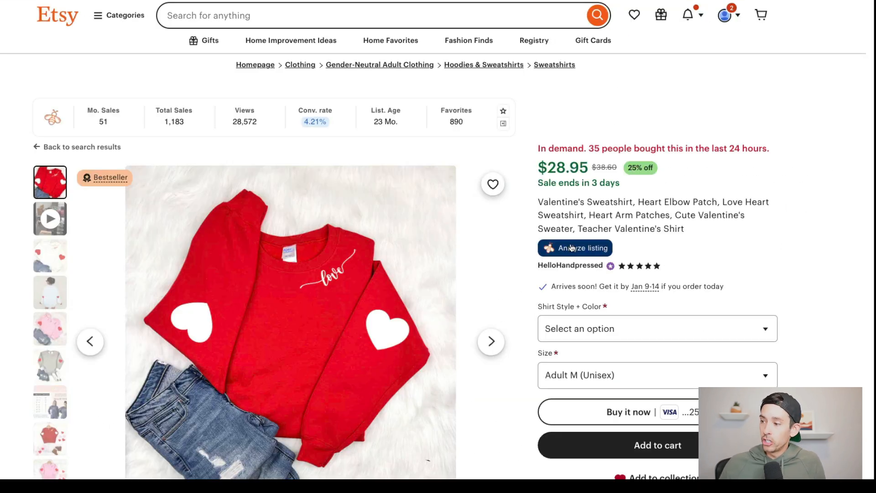
Run the listing analysis for the red Valentine's heart elbow patch sweatshirt.
{"action": "left_click", "coordinate": [571, 248]}
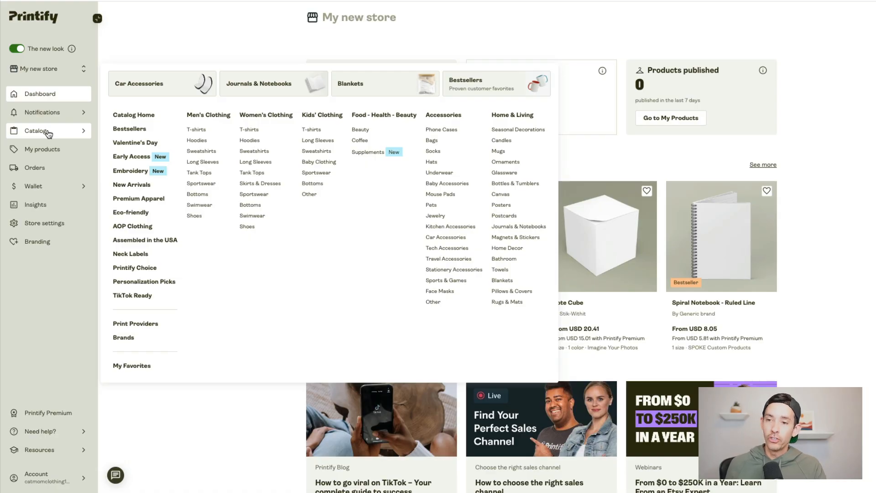
In Printify, open the Unisex Heavy Blend Crewneck Sweatshirt under women's sweatshirts and start designing it with the manually chosen provider Dimona Tee.
{"action": "left_click", "coordinate": [255, 151]}
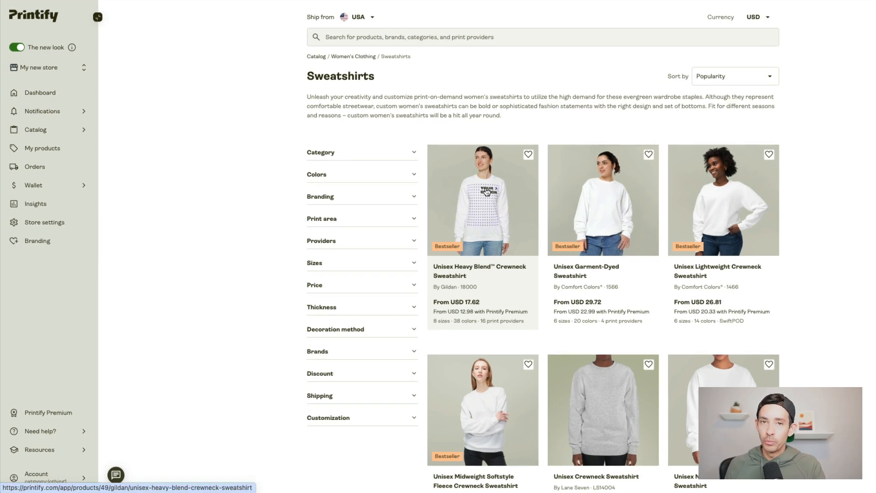
{"action": "left_click", "coordinate": [487, 192]}
{"action": "scroll", "coordinate": [485, 189], "scroll_direction": "down", "scroll_amount": 5}
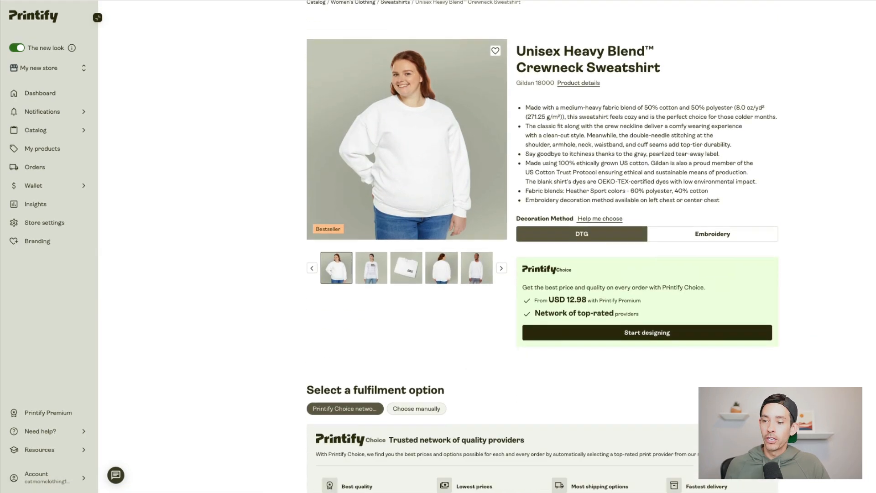
{"action": "scroll", "coordinate": [416, 183], "scroll_direction": "down", "scroll_amount": 1}
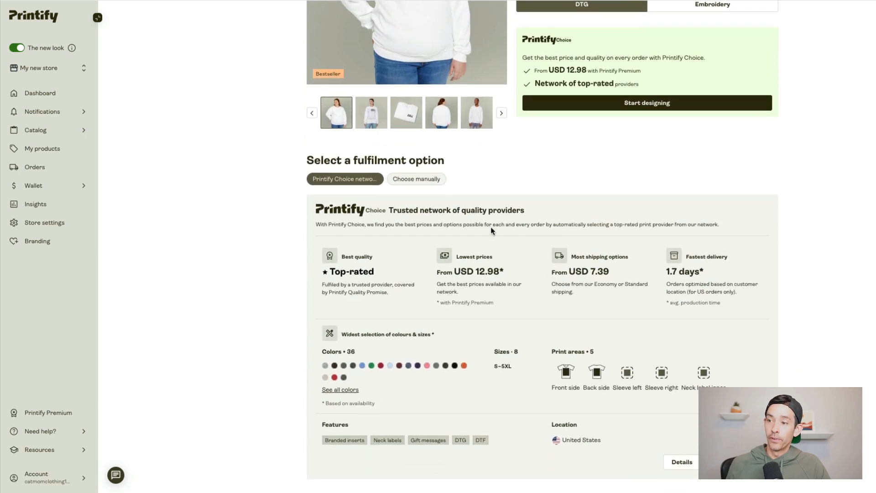
{"action": "left_click", "coordinate": [417, 182]}
{"action": "scroll", "coordinate": [688, 363], "scroll_direction": "down", "scroll_amount": 5}
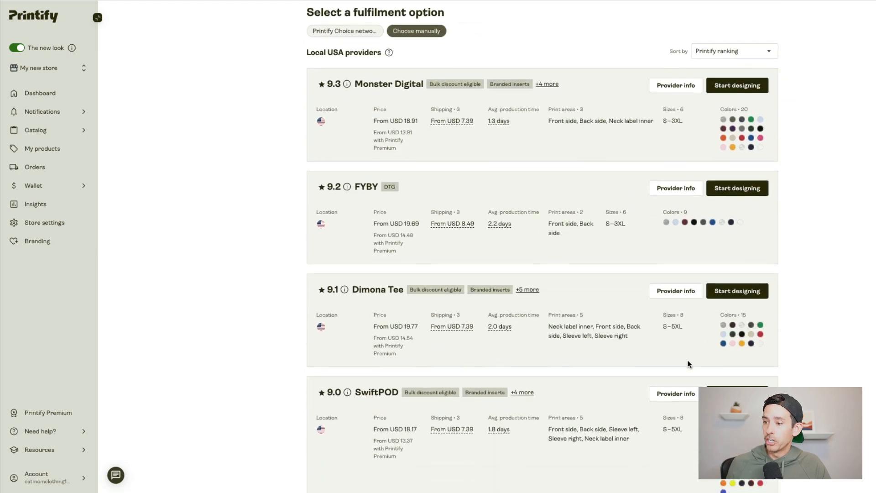
{"action": "left_click", "coordinate": [739, 303]}
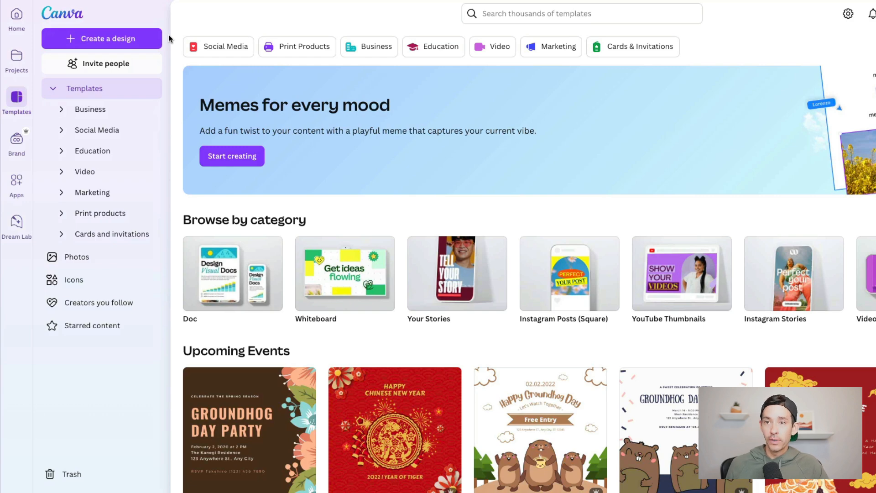
In Canva, create a new custom-size design 4200 px wide and 4800 px high.
{"action": "left_click", "coordinate": [109, 38]}
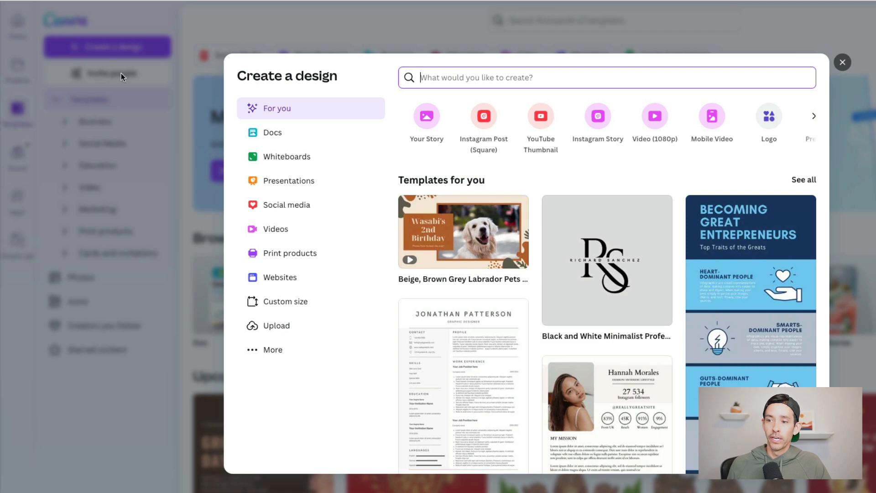
{"action": "left_click", "coordinate": [292, 302]}
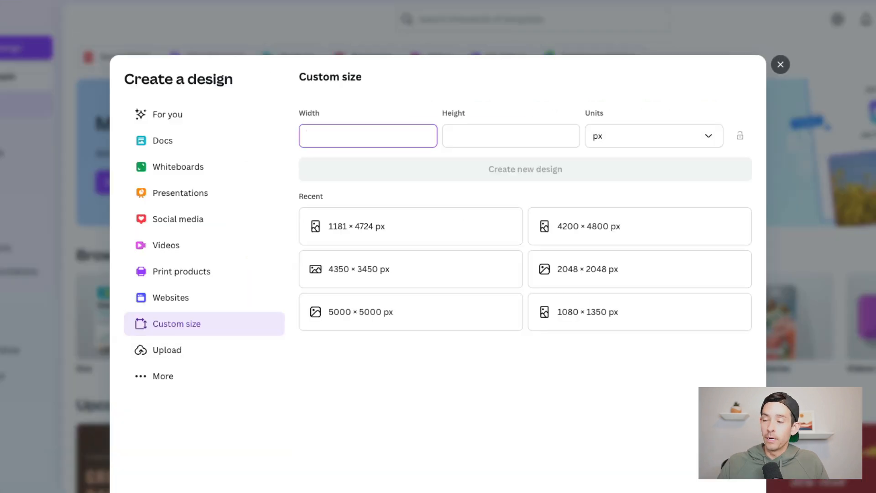
{"action": "key", "text": "Tab"}
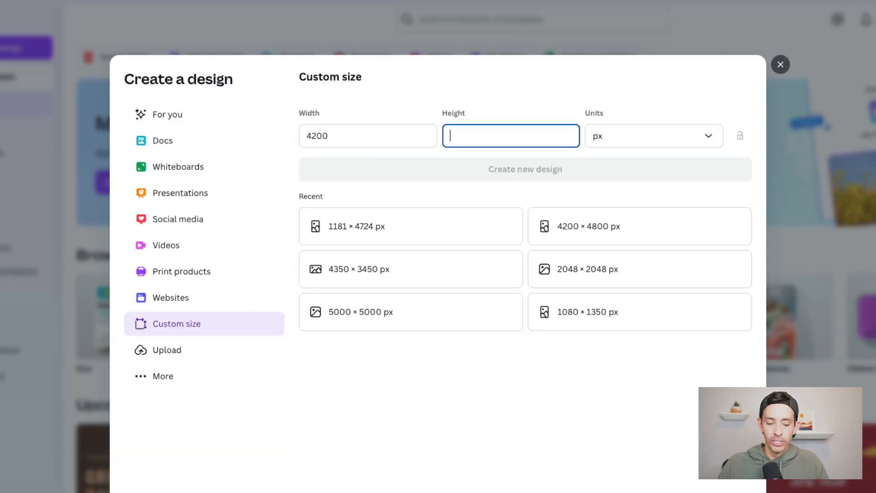
{"action": "type", "text": "4800"}
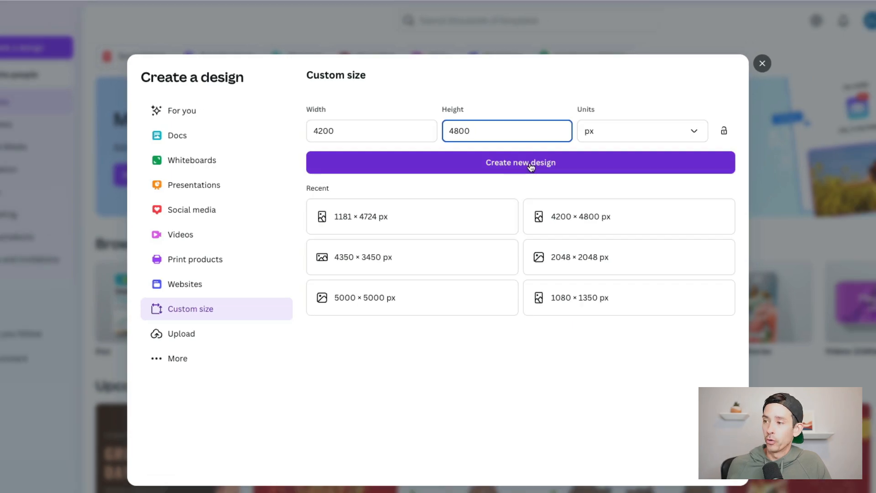
{"action": "left_click", "coordinate": [522, 164]}
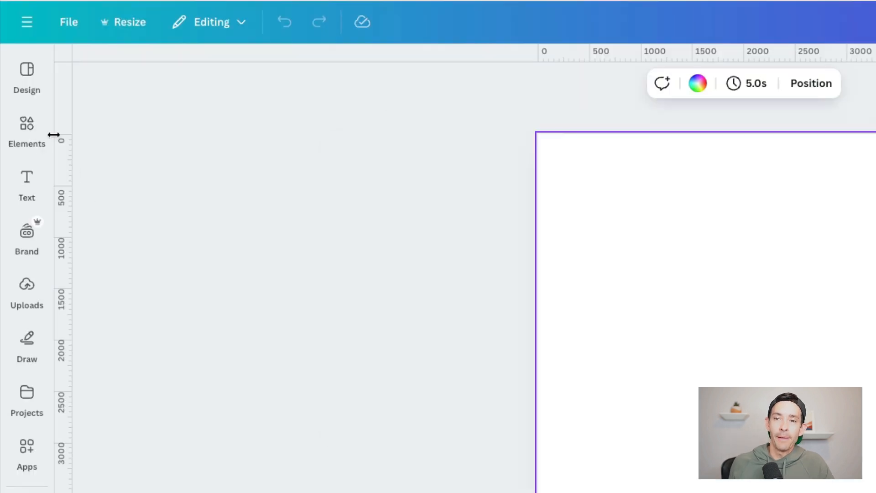
Search the elements for "coquette" graphics and add the stack of pink books tied with a ribbon bow to the page.
{"action": "left_click", "coordinate": [18, 134]}
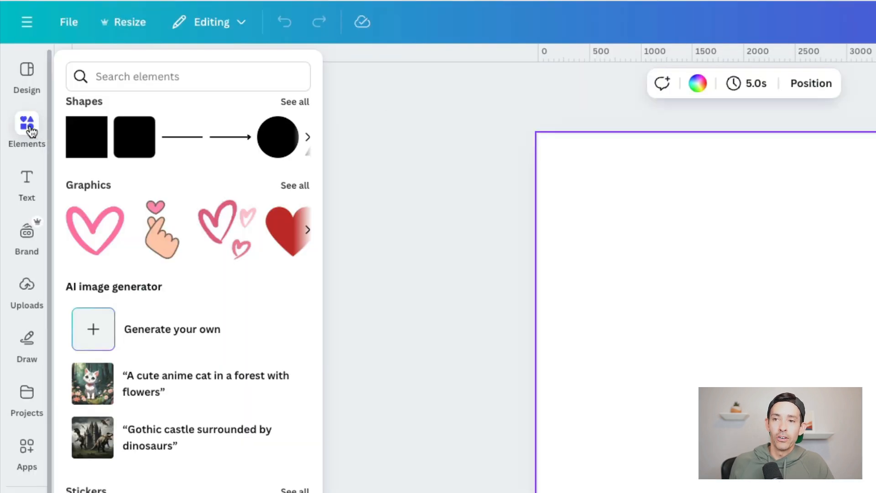
{"action": "left_click", "coordinate": [118, 77]}
{"action": "type", "text": "coqu"}
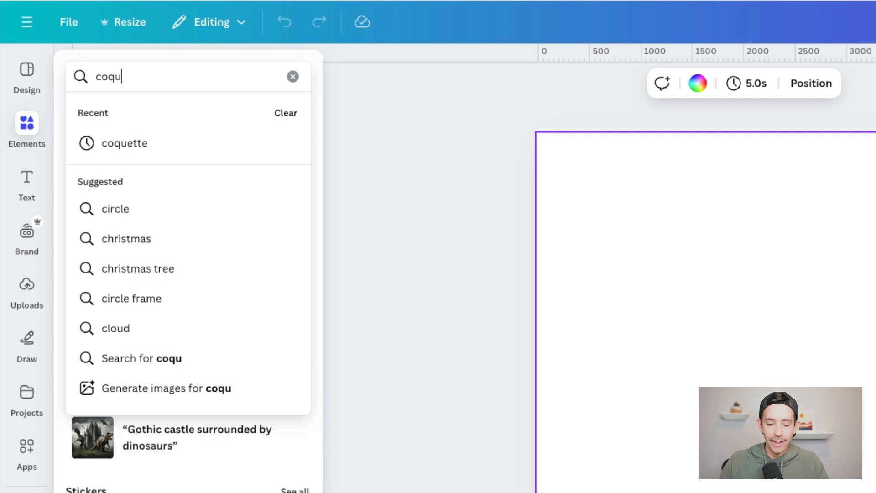
{"action": "type", "text": "ette"}
{"action": "key", "text": "Return"}
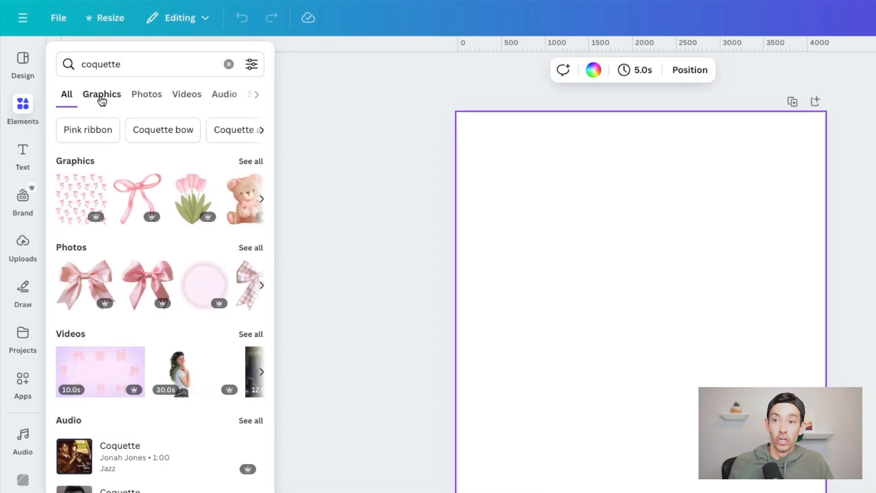
{"action": "left_click", "coordinate": [101, 100]}
{"action": "scroll", "coordinate": [266, 474], "scroll_direction": "down", "scroll_amount": 5}
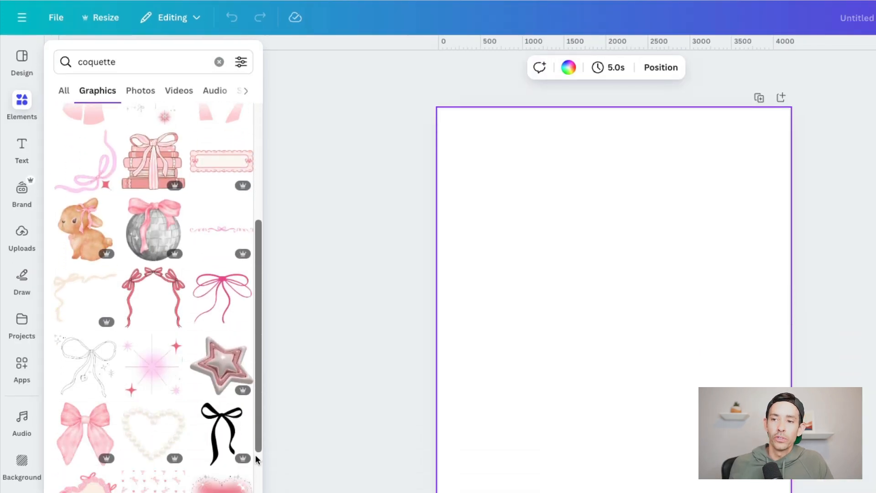
{"action": "scroll", "coordinate": [254, 460], "scroll_direction": "down", "scroll_amount": 6}
{"action": "scroll", "coordinate": [168, 247], "scroll_direction": "up", "scroll_amount": 8}
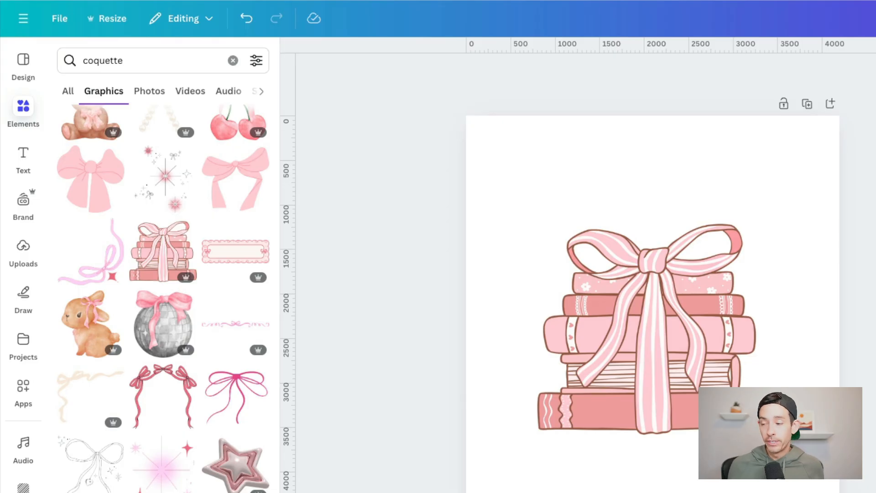
Add a text box just above the book stack reading "ALL BOOKED FOR".
{"action": "left_click", "coordinate": [19, 156]}
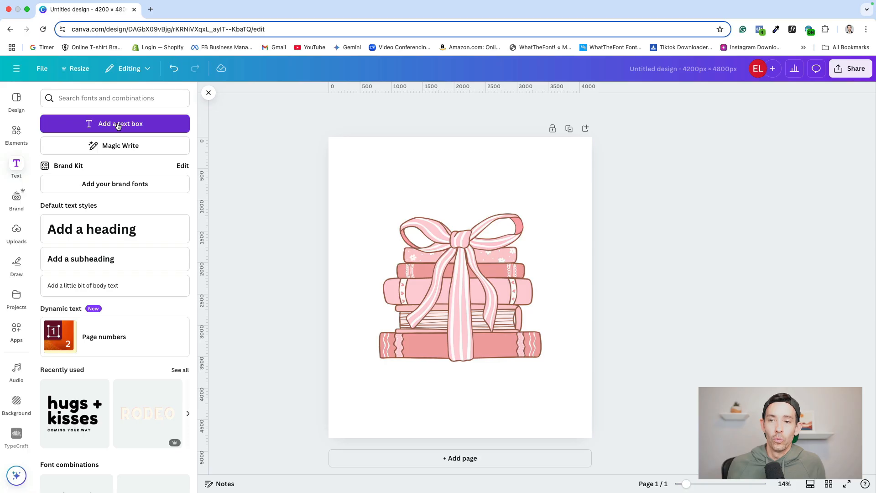
{"action": "left_click", "coordinate": [169, 102]}
{"action": "scroll", "coordinate": [465, 311], "scroll_direction": "down", "scroll_amount": 2}
{"action": "left_click_drag", "start_coordinate": [467, 311], "coordinate": [466, 246]}
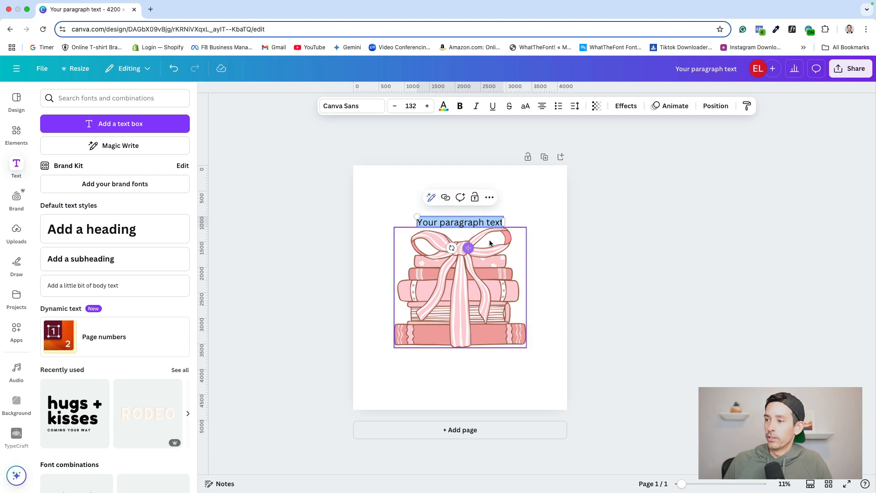
{"action": "type", "text": "ALL BOOKED FOR"}
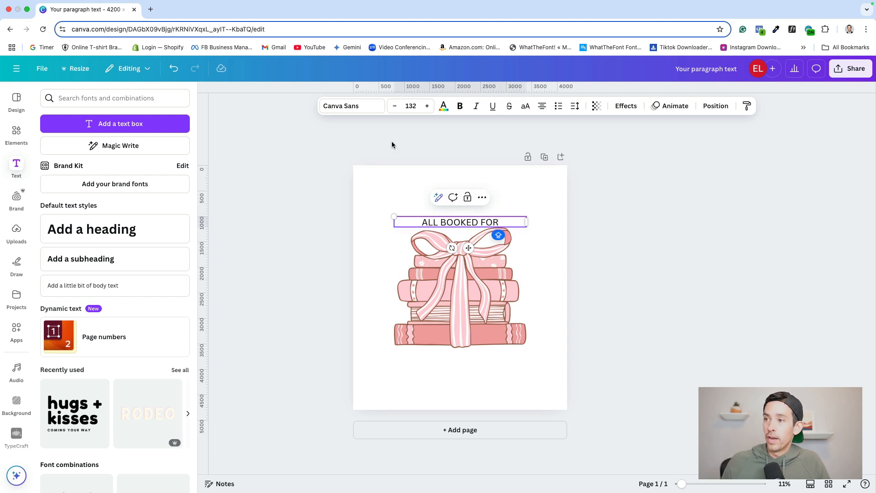
Set the "ALL BOOKED FOR" text in the Postmark font and enlarge it to size 252, about as wide as the books.
{"action": "left_click", "coordinate": [356, 110]}
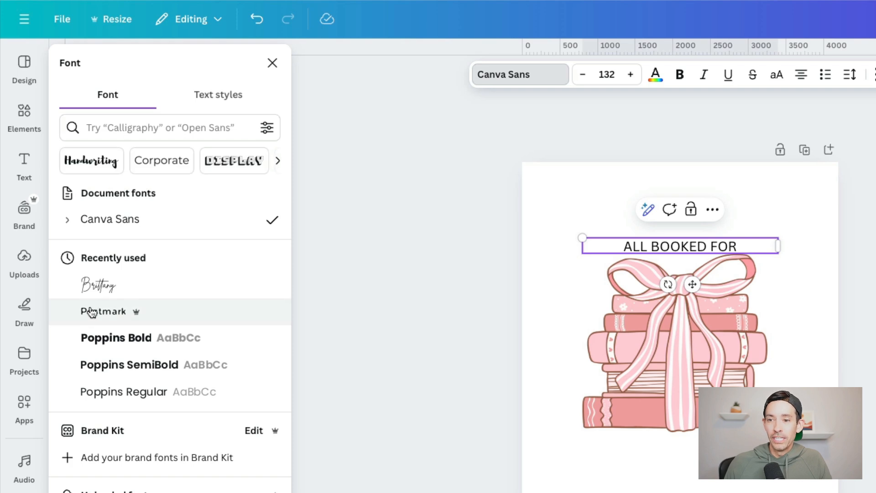
{"action": "left_click", "coordinate": [92, 312]}
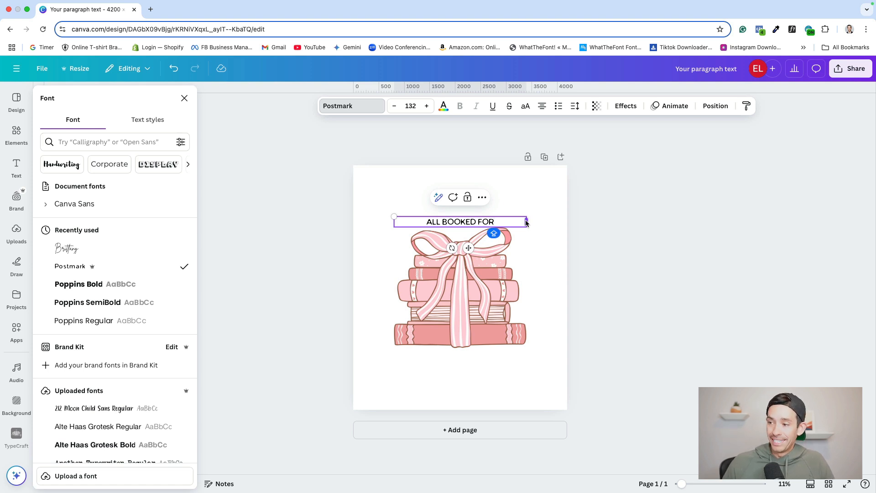
{"action": "left_click_drag", "start_coordinate": [526, 223], "coordinate": [561, 208]}
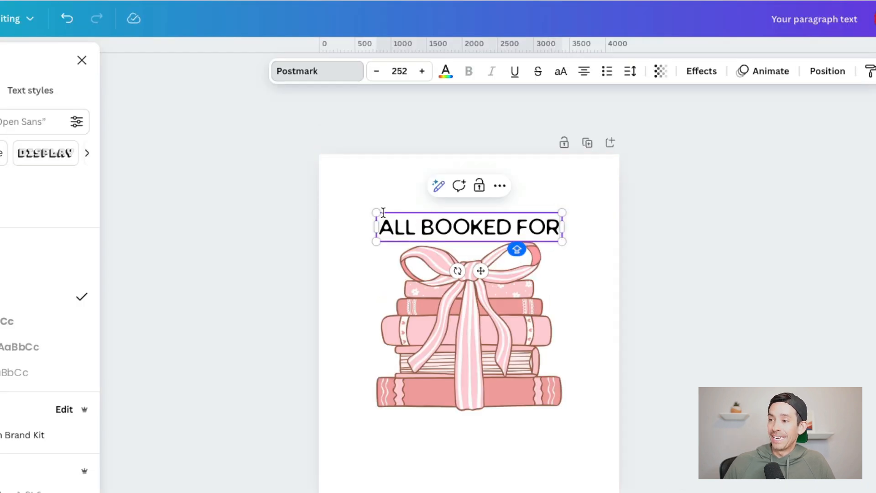
{"action": "left_click_drag", "start_coordinate": [376, 213], "coordinate": [380, 211]}
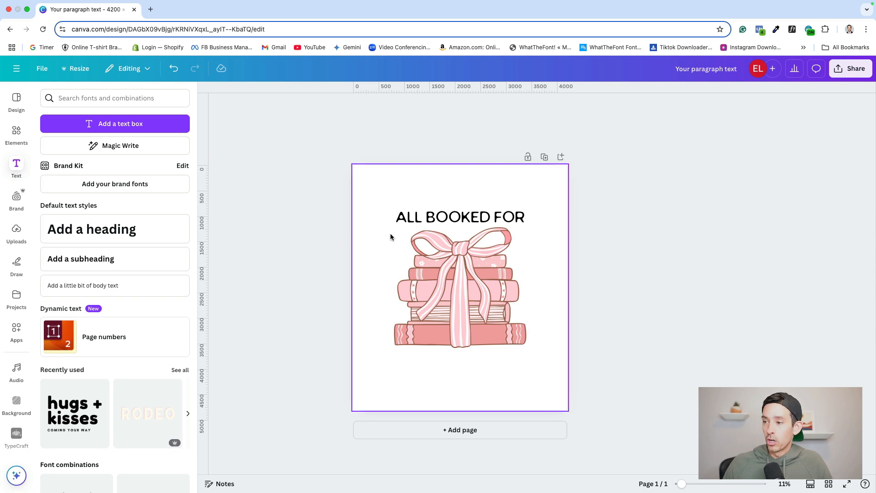
Duplicate the "ALL BOOKED FOR" text below the book stack and change the copy to "Valentine’s Day".
{"action": "left_click", "coordinate": [434, 224]}
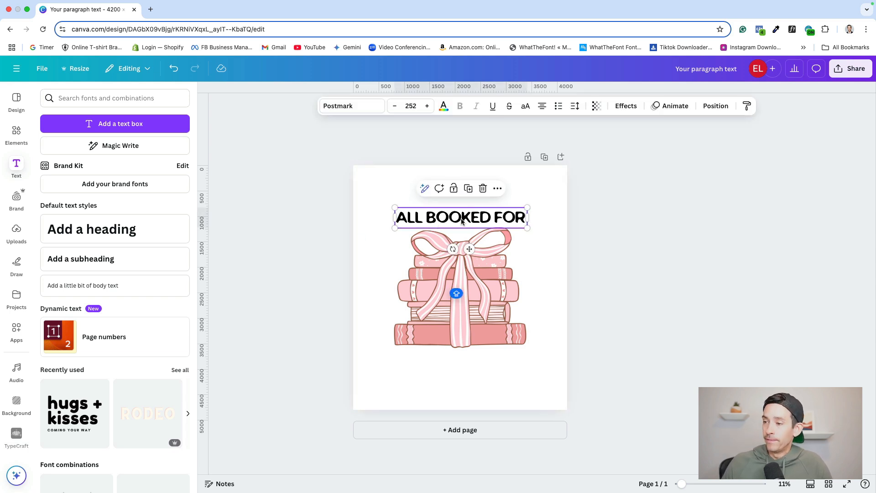
{"action": "left_click_drag", "start_coordinate": [461, 222], "coordinate": [459, 363], "text": "alt"}
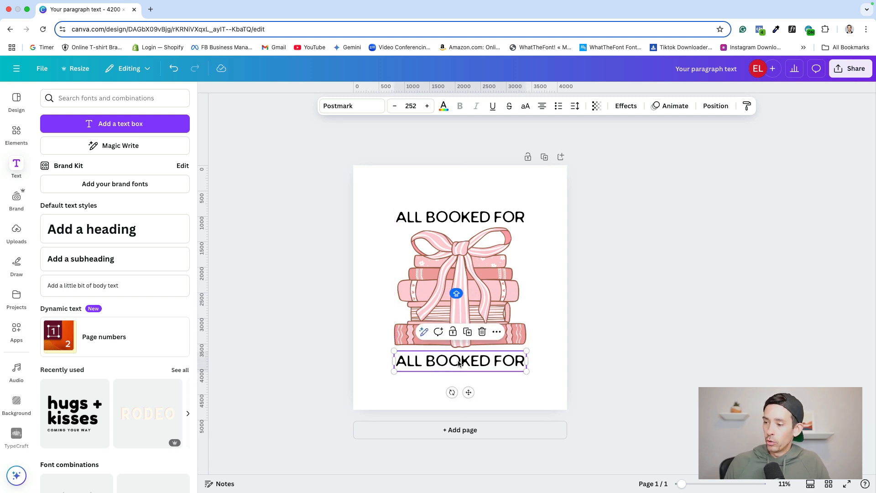
{"action": "type", "text": "Valentine’s Day"}
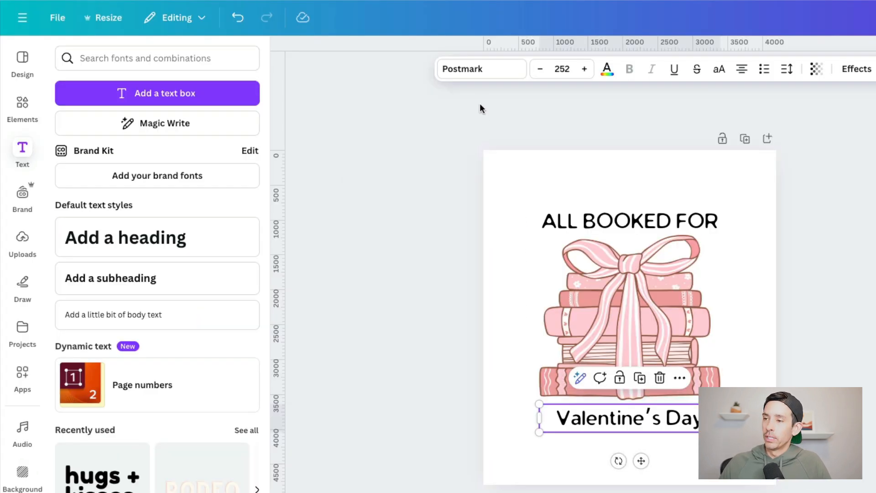
Set the "Valentine’s Day" text in the Brittany font and enlarge it to size 343, matching the books' width.
{"action": "left_click", "coordinate": [479, 73]}
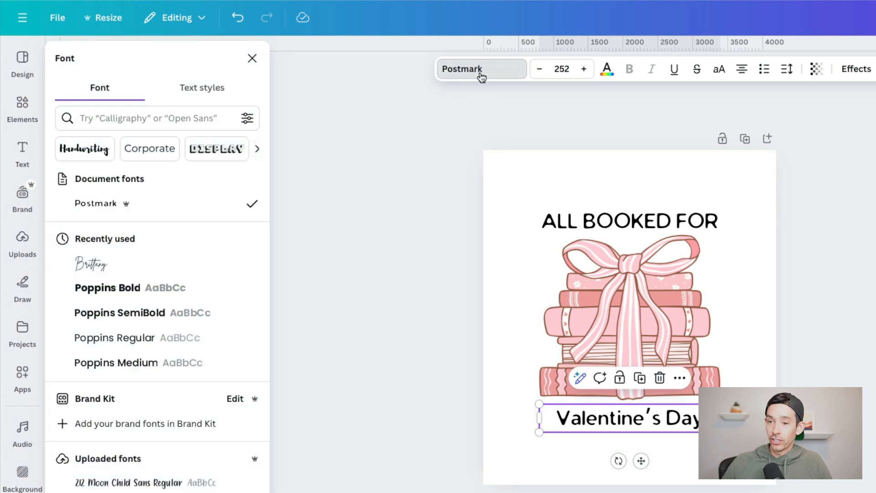
{"action": "left_click", "coordinate": [133, 120]}
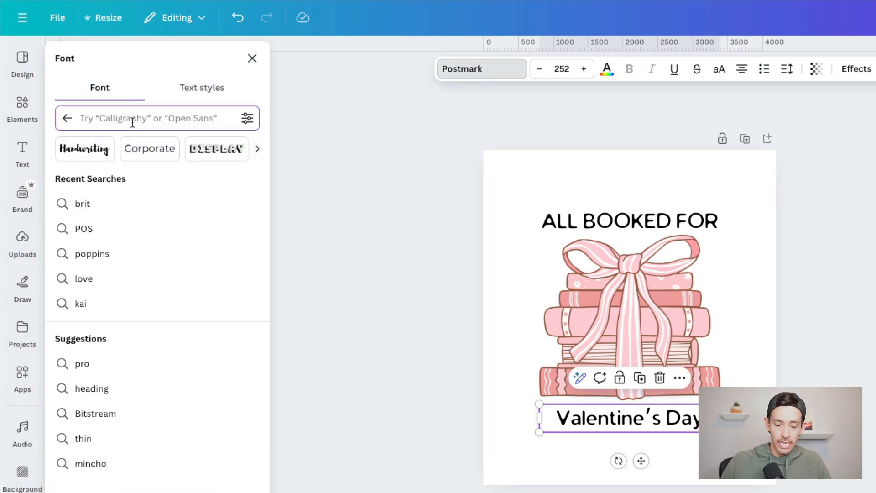
{"action": "type", "text": "brit"}
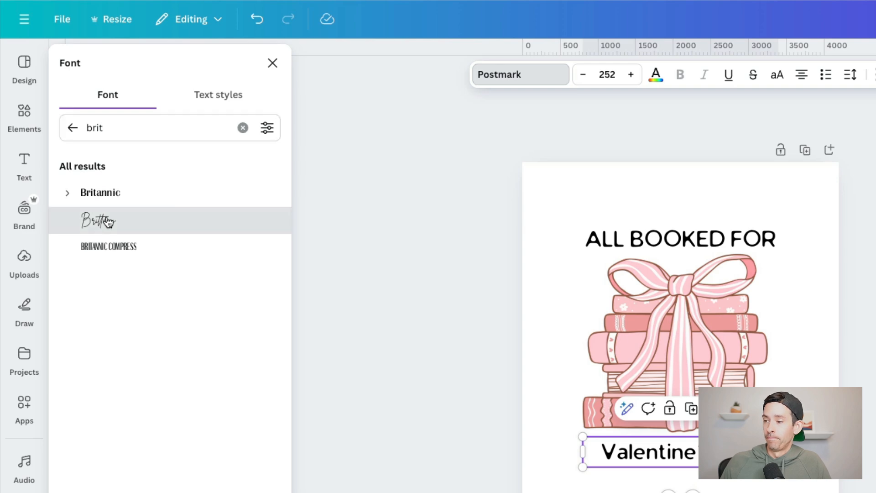
{"action": "left_click", "coordinate": [96, 203]}
{"action": "left_click_drag", "start_coordinate": [582, 355], "coordinate": [604, 371]}
{"action": "left_click_drag", "start_coordinate": [453, 371], "coordinate": [452, 371]}
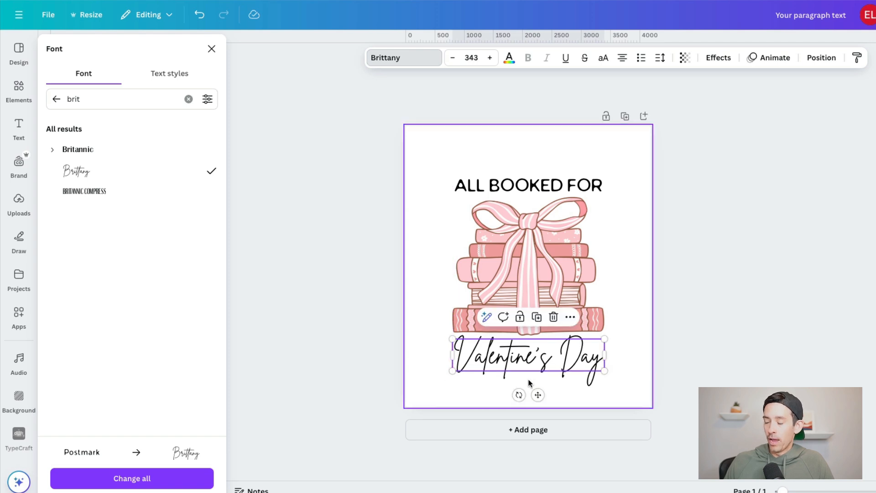
Recolor the "ALL BOOKED FOR" and "Valentine’s Day" texts with the medium coral pink from the book image's photo colors.
{"action": "left_click", "coordinate": [565, 385]}
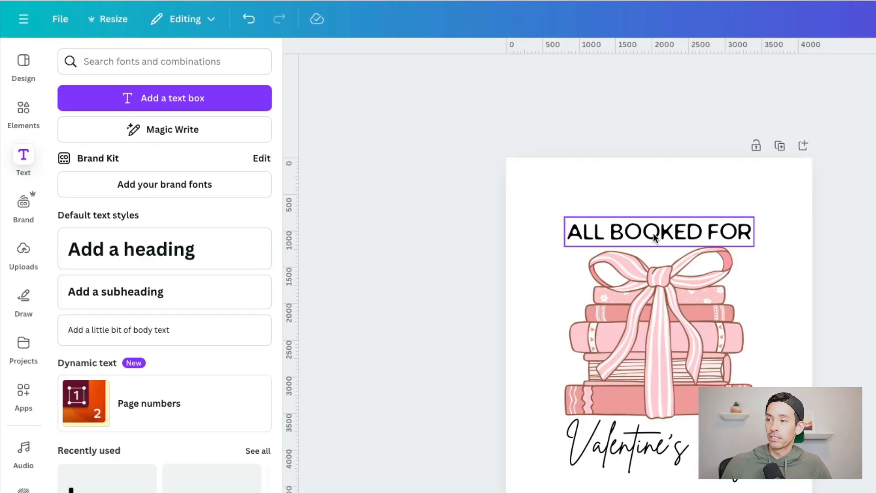
{"action": "left_click", "coordinate": [457, 220]}
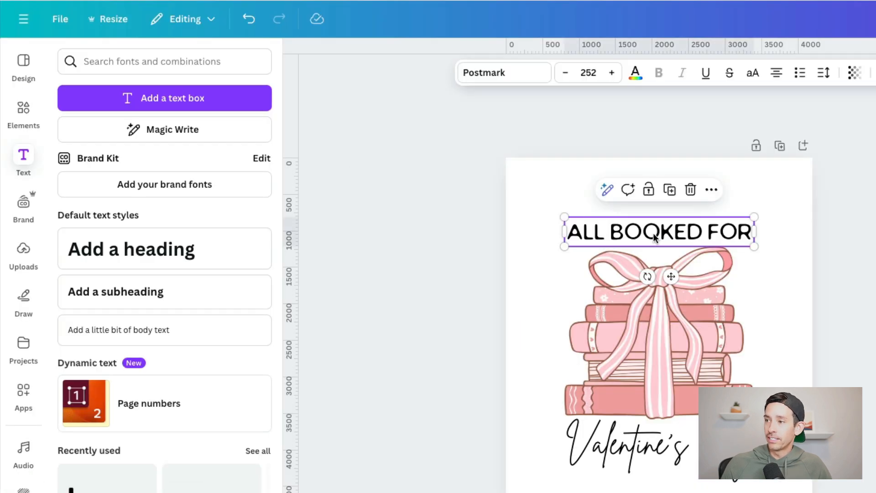
{"action": "left_click", "coordinate": [635, 72]}
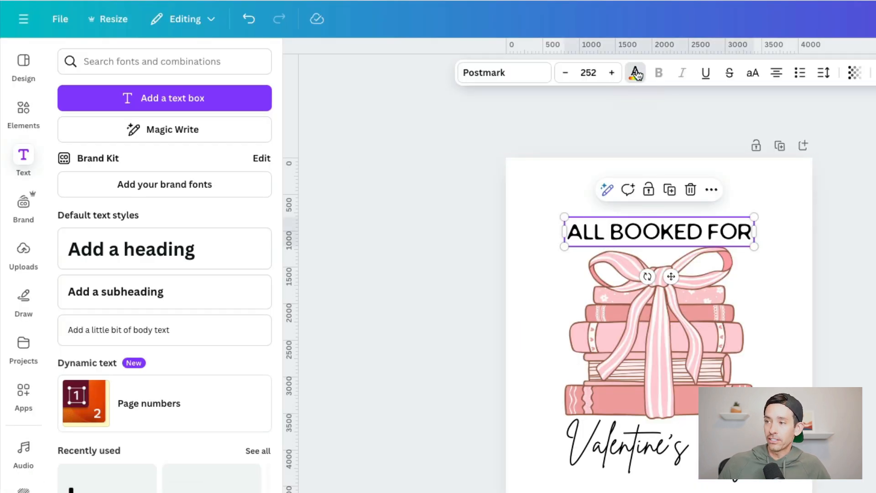
{"action": "scroll", "coordinate": [172, 438], "scroll_direction": "down", "scroll_amount": 5}
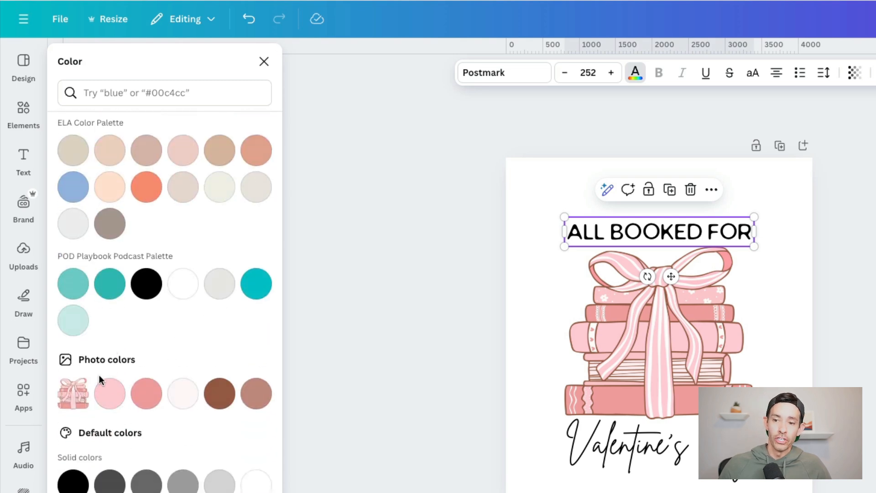
{"action": "left_click", "coordinate": [153, 396]}
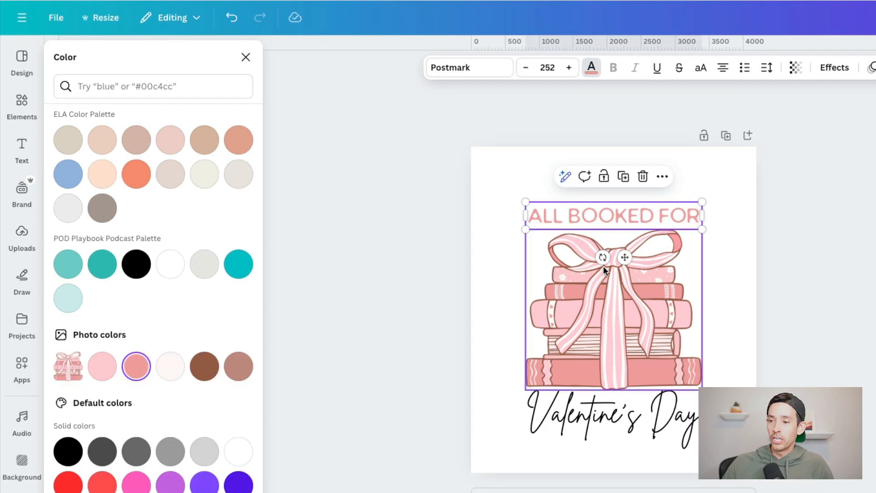
{"action": "left_click", "coordinate": [588, 423]}
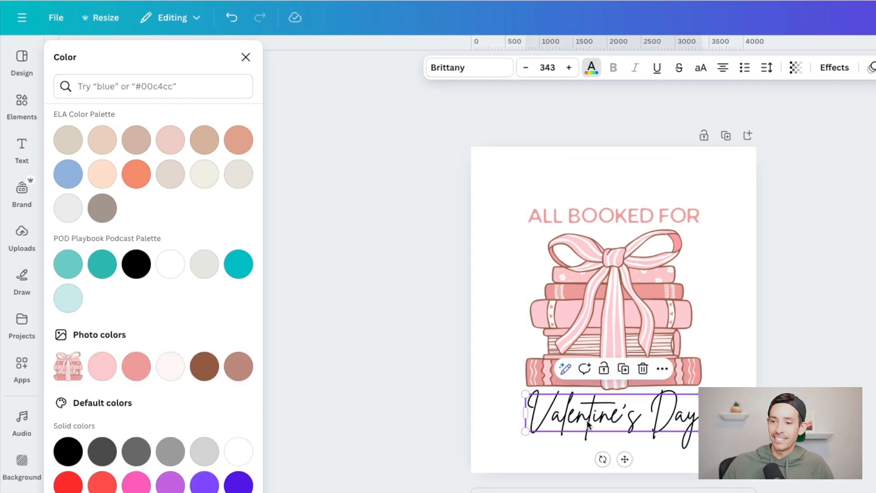
{"action": "left_click", "coordinate": [136, 368]}
Select both texts and the book stack together, enlarge them to the page's full height and center them on the page.
{"action": "left_click_drag", "start_coordinate": [440, 204], "coordinate": [651, 370]}
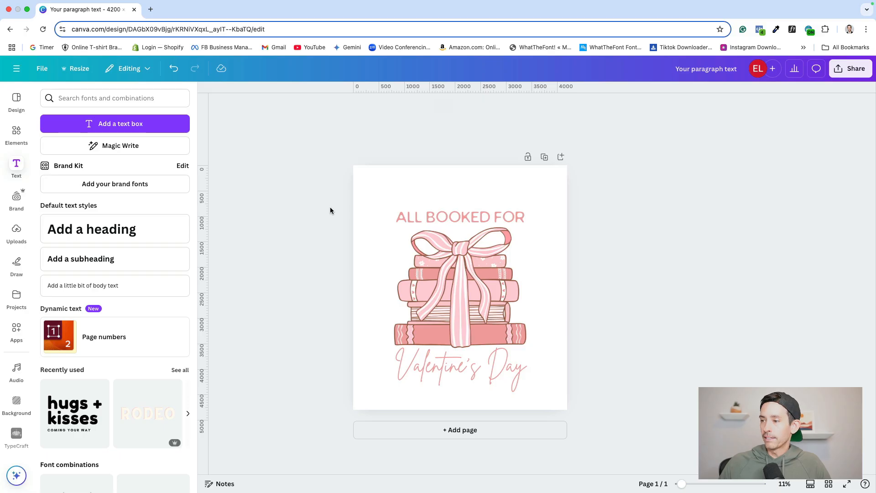
{"action": "left_click_drag", "start_coordinate": [488, 333], "coordinate": [534, 398]}
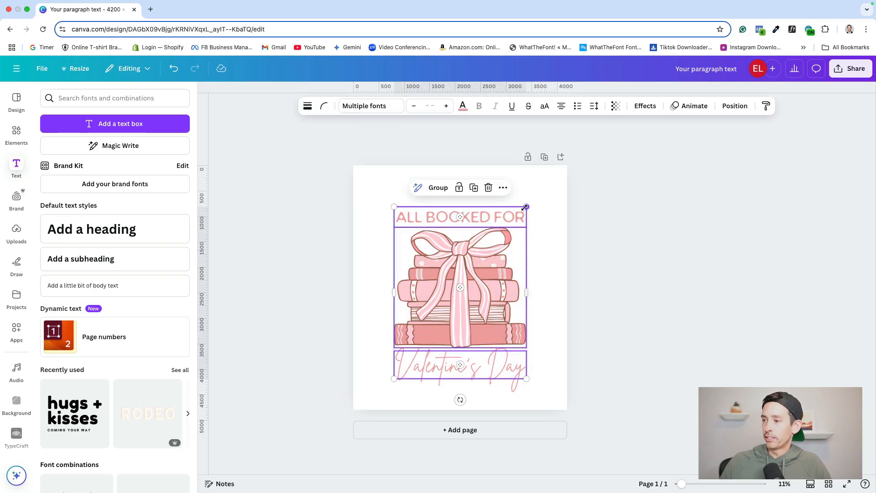
{"action": "left_click_drag", "start_coordinate": [526, 207], "coordinate": [559, 165]}
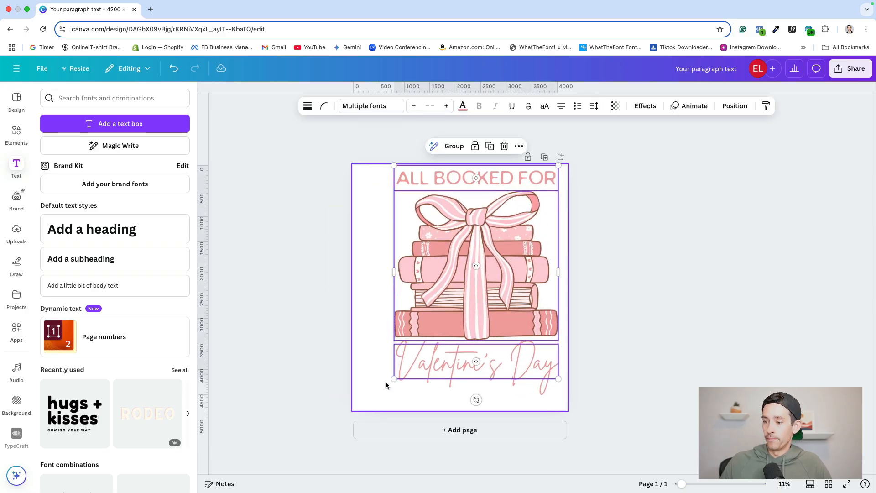
{"action": "left_click_drag", "start_coordinate": [389, 380], "coordinate": [374, 409]}
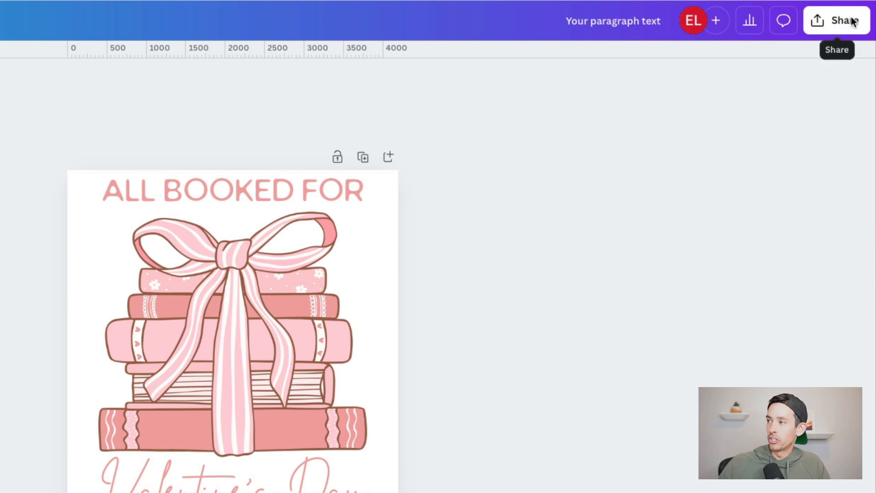
Download the design as a 4,200 × 4,800 px PNG with a transparent background.
{"action": "left_click", "coordinate": [836, 20]}
{"action": "left_click", "coordinate": [625, 288]}
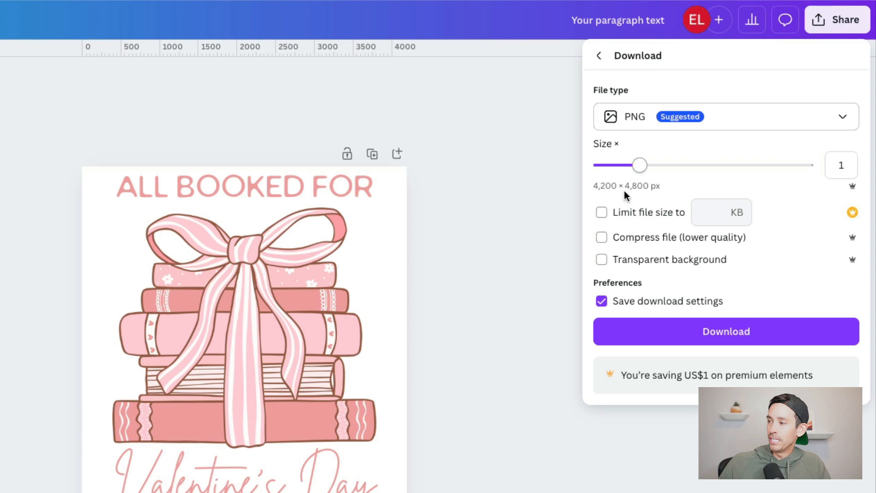
{"action": "left_click", "coordinate": [602, 260]}
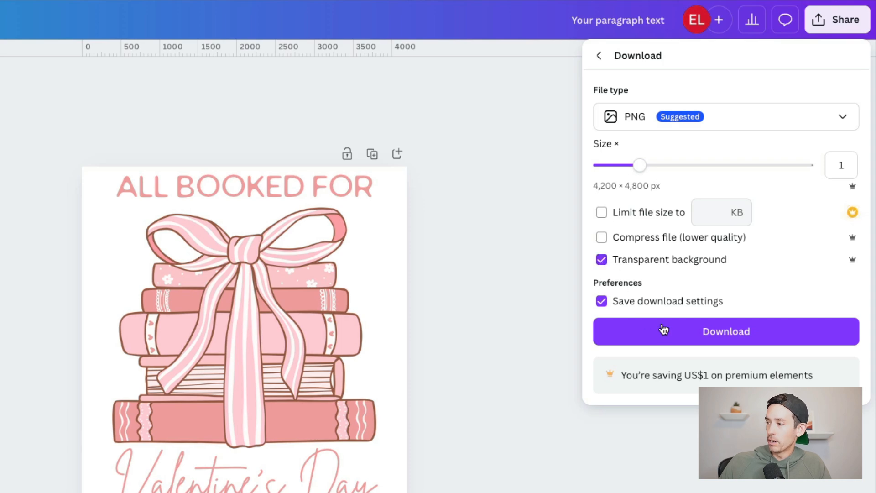
{"action": "left_click", "coordinate": [720, 332]}
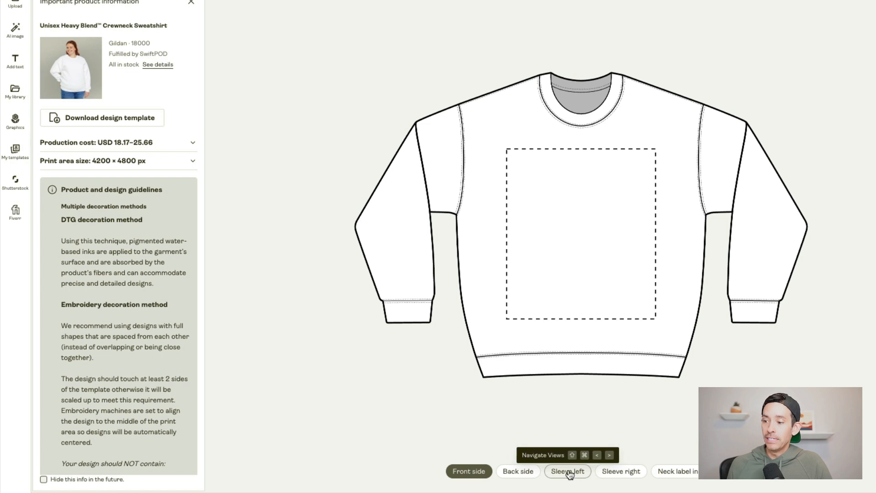
View the sweatshirt's left sleeve in Printify, switch to Canva and create a custom-size design of 1181 × 4724 px.
{"action": "left_click", "coordinate": [568, 471]}
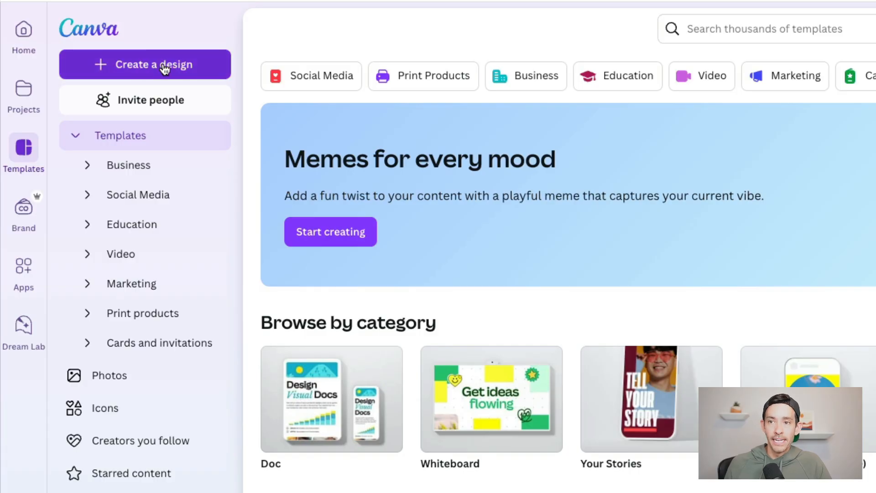
{"action": "left_click", "coordinate": [145, 59]}
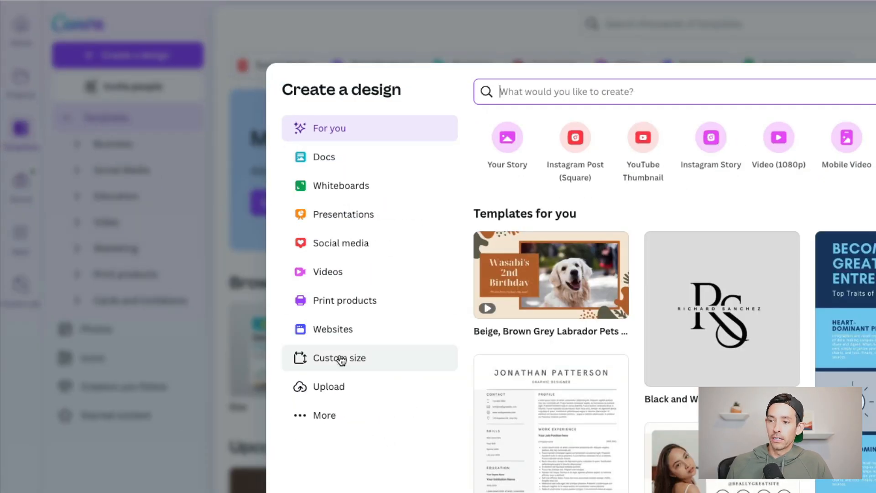
{"action": "left_click", "coordinate": [395, 411]}
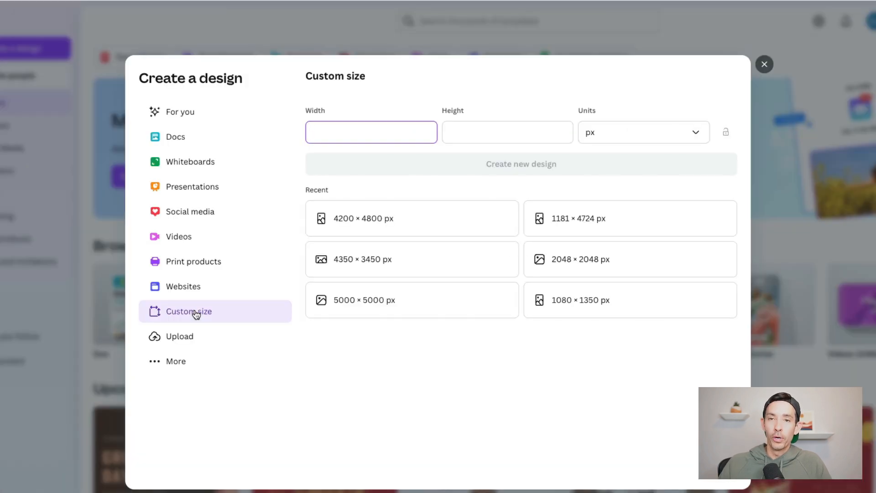
{"action": "type", "text": "1181"}
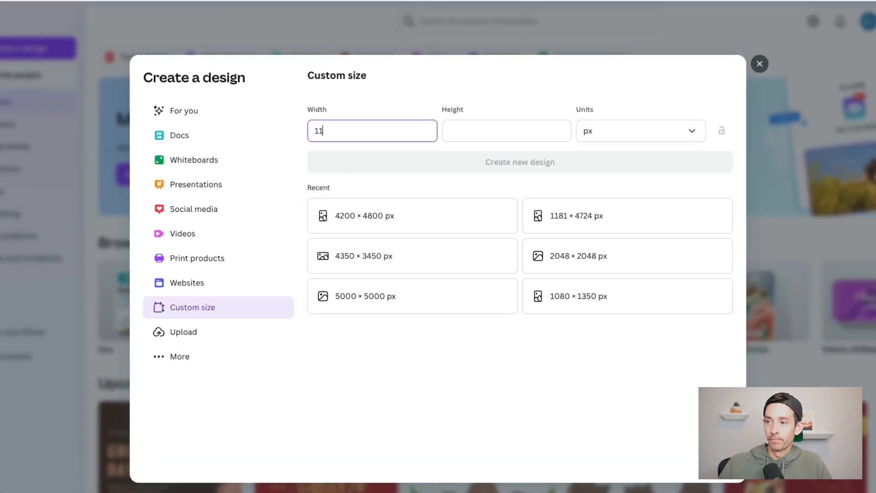
{"action": "key", "text": "Tab"}
{"action": "type", "text": "4724"}
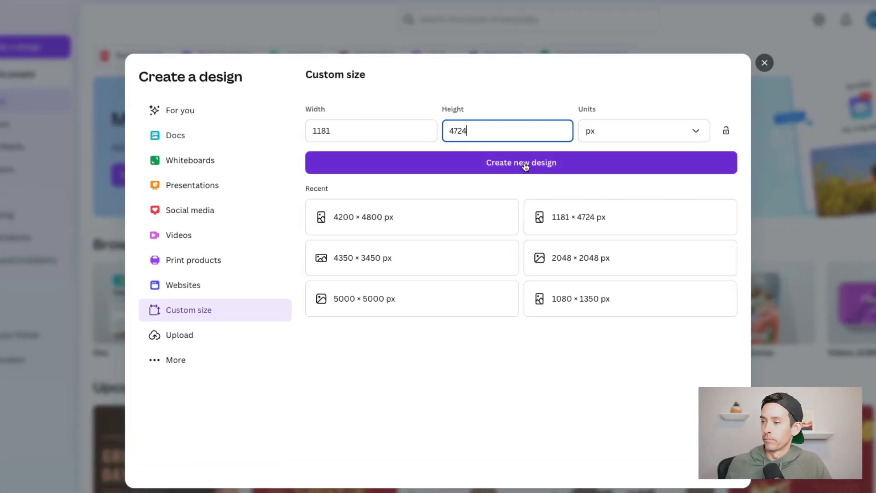
{"action": "left_click", "coordinate": [523, 163]}
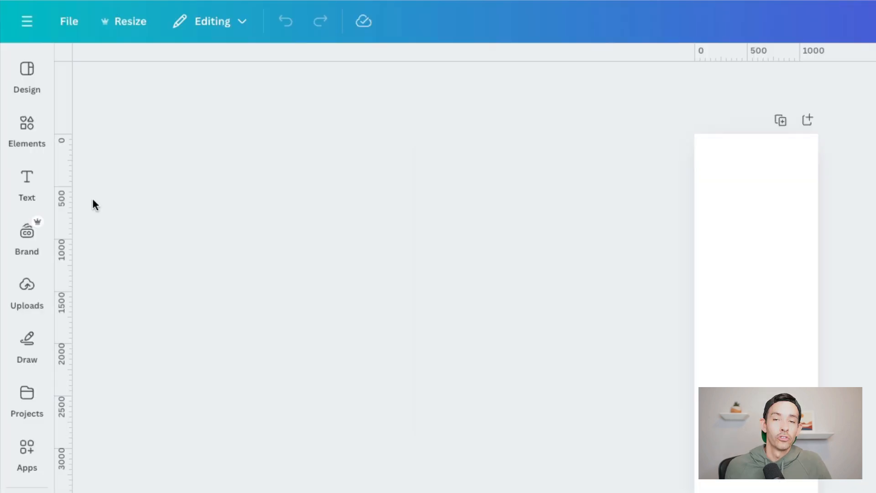
Search the elements for "heart" and limit the results to graphics.
{"action": "left_click", "coordinate": [16, 132]}
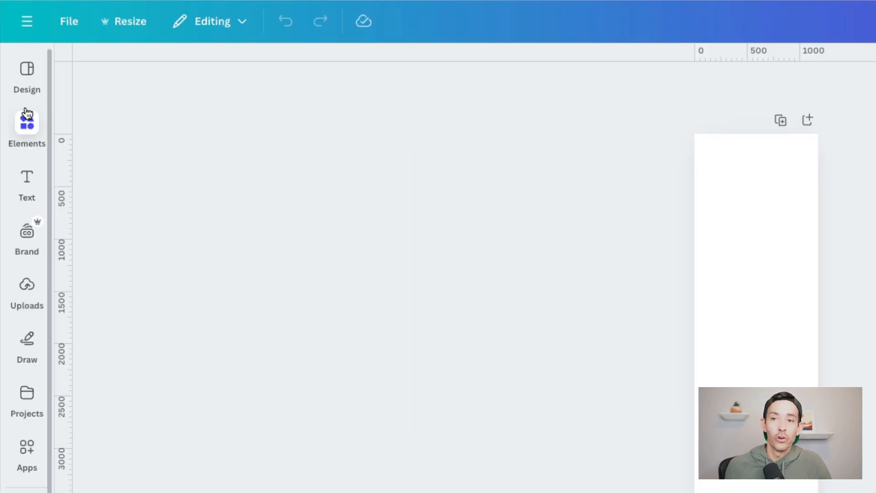
{"action": "left_click", "coordinate": [155, 74]}
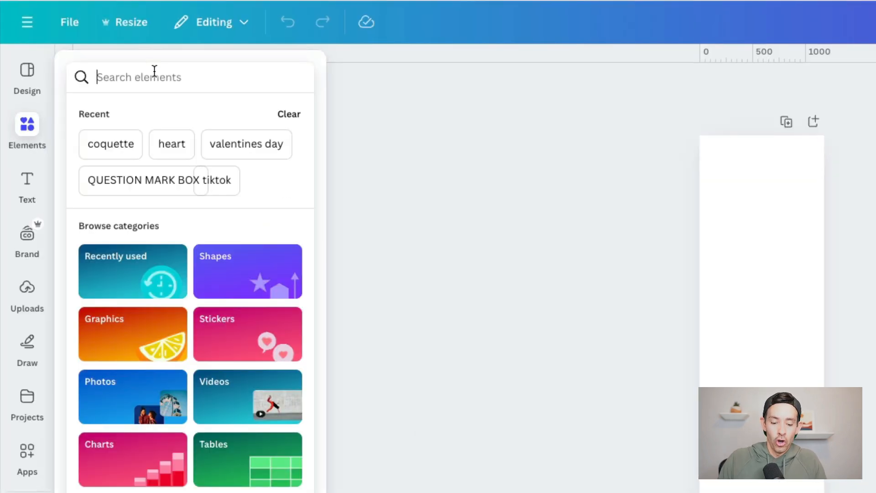
{"action": "type", "text": "heart"}
{"action": "key", "text": "Return"}
{"action": "left_click", "coordinate": [169, 114]}
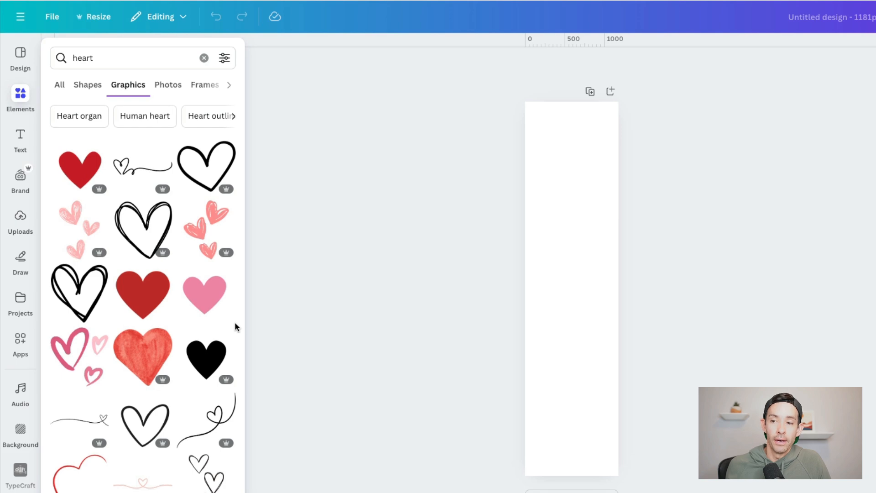
Add the plain solid pink heart to the sleeve page, enlarge it to most of the page's width and center it.
{"action": "scroll", "coordinate": [314, 438], "scroll_direction": "down", "scroll_amount": 3}
{"action": "scroll", "coordinate": [236, 328], "scroll_direction": "down", "scroll_amount": 2}
{"action": "scroll", "coordinate": [234, 324], "scroll_direction": "up", "scroll_amount": 3}
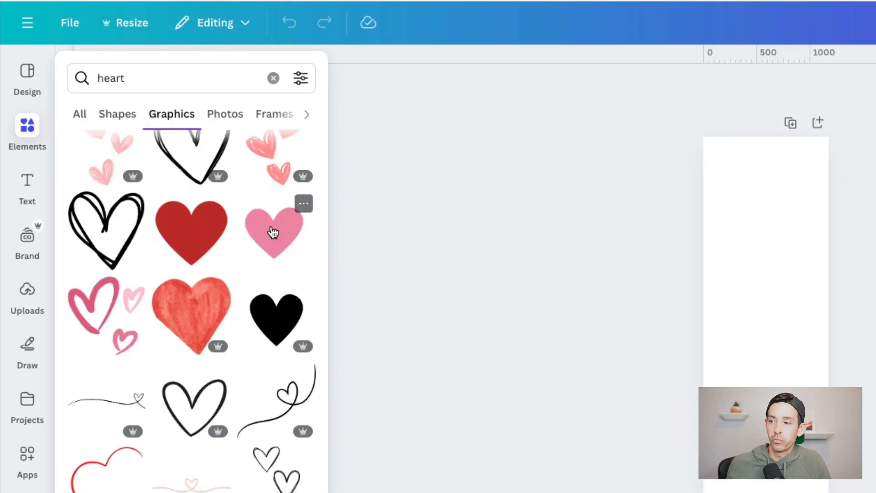
{"action": "left_click_drag", "start_coordinate": [272, 233], "coordinate": [781, 361]}
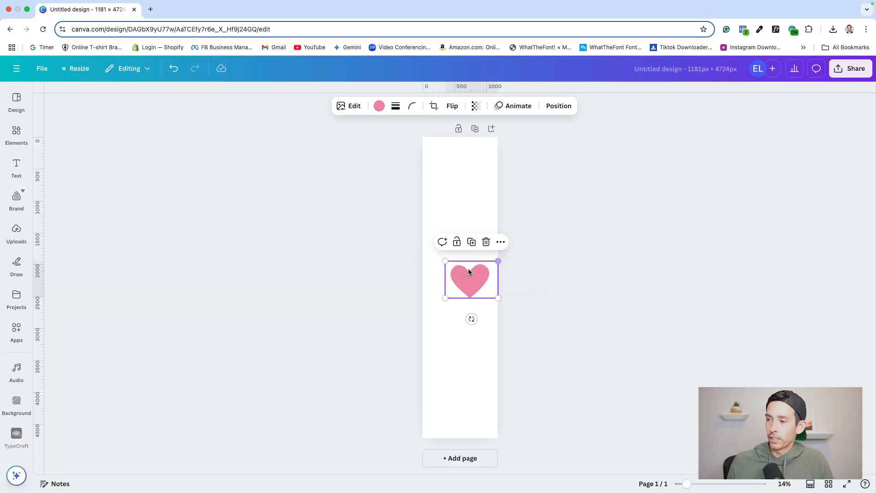
{"action": "left_click_drag", "start_coordinate": [443, 299], "coordinate": [459, 285]}
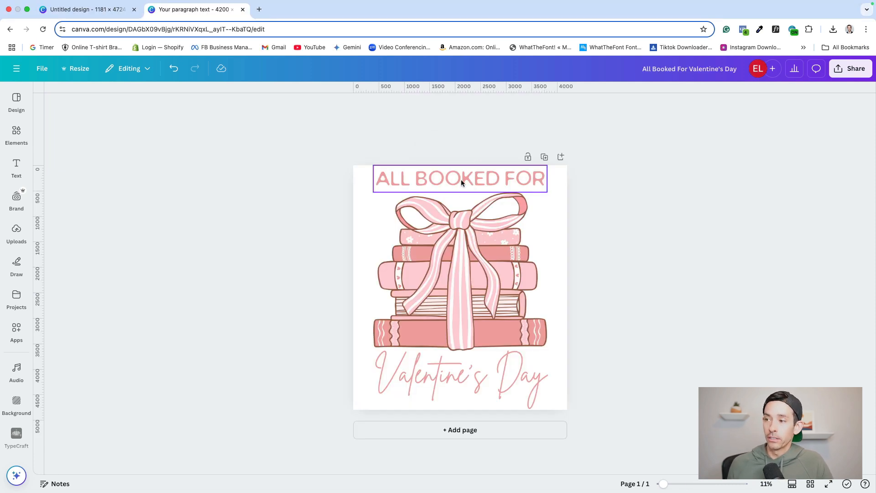
Copy the "ALL BOOKED FOR" text color #F1A7A7 from the Valentine's design and apply it to the heart in the sleeve design.
{"action": "left_click", "coordinate": [461, 179]}
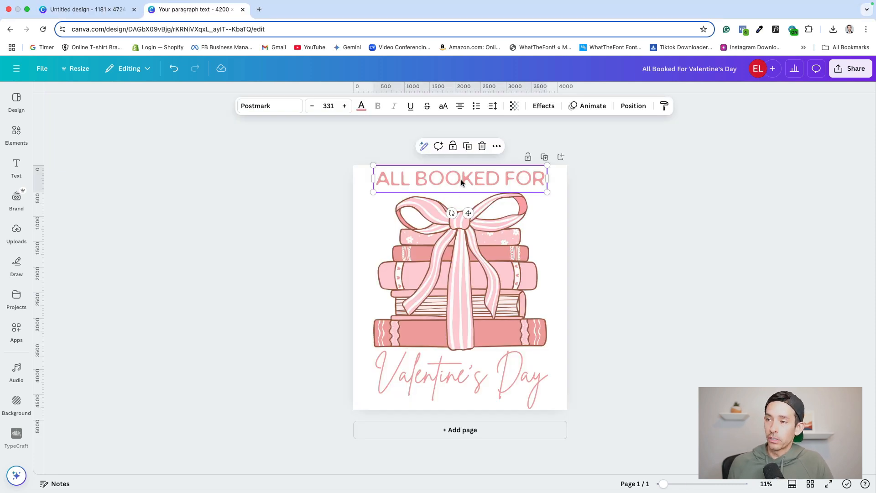
{"action": "left_click", "coordinate": [362, 107]}
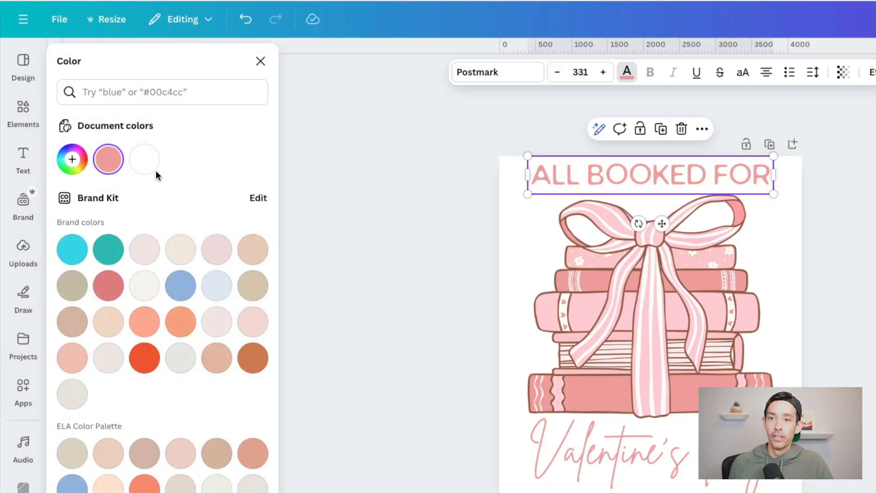
{"action": "left_click", "coordinate": [71, 158]}
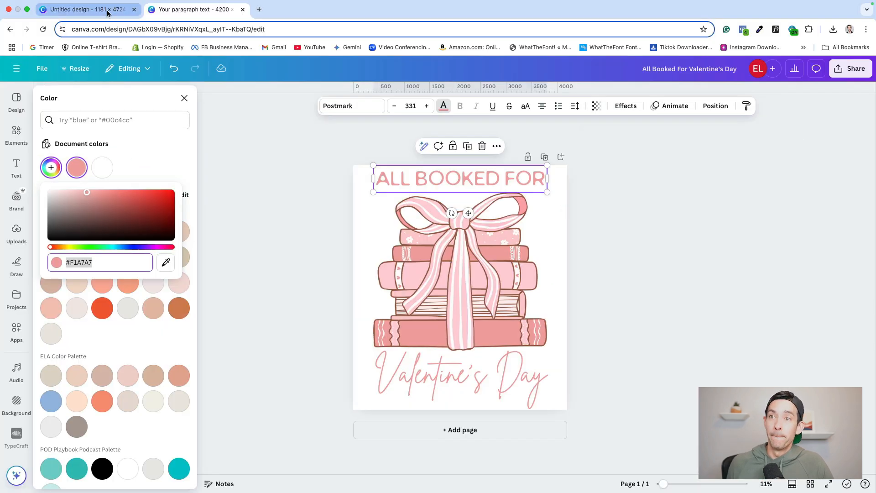
{"action": "left_click", "coordinate": [107, 10]}
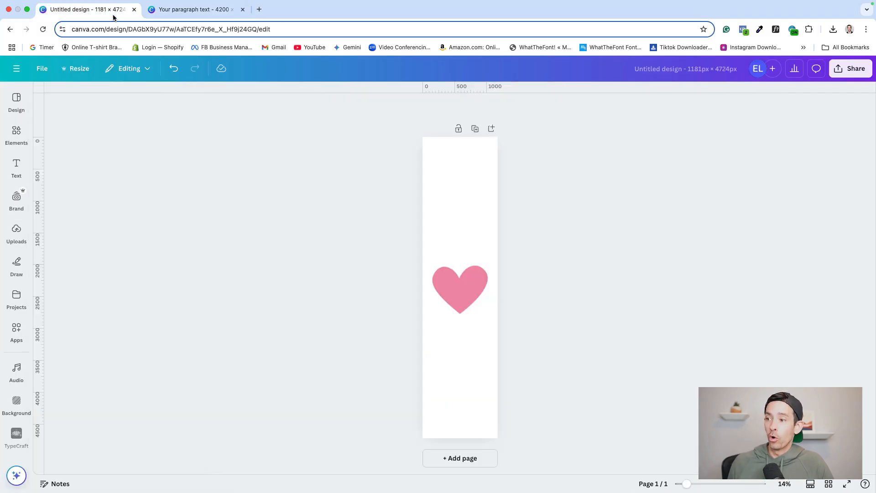
{"action": "left_click", "coordinate": [467, 275]}
{"action": "left_click", "coordinate": [378, 106]}
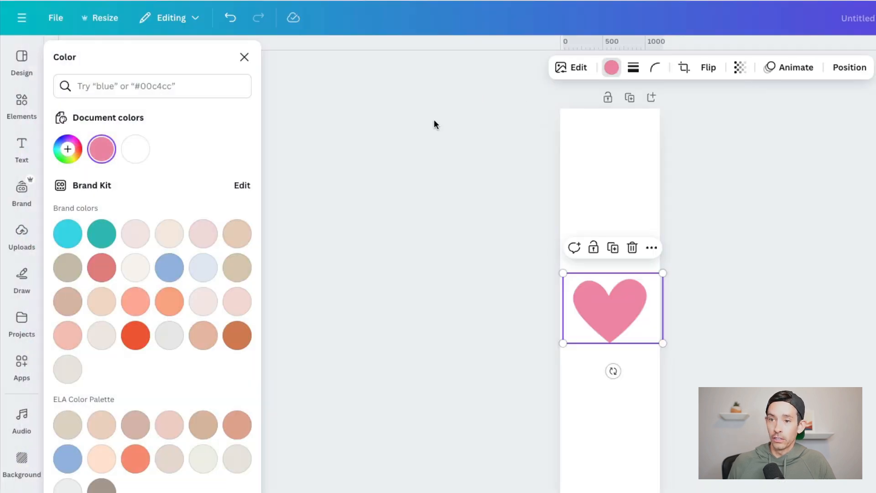
{"action": "left_click", "coordinate": [67, 149]}
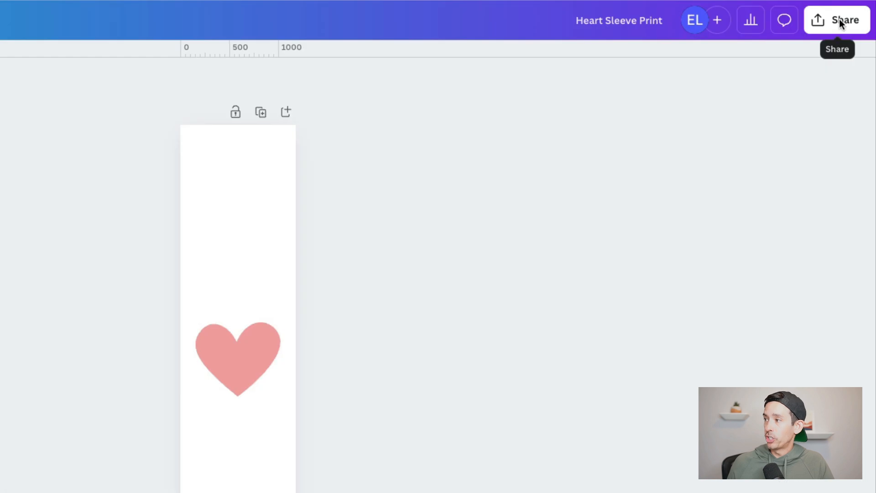
Download the Heart Sleeve Print design as a 1,181 × 4,724 px PNG with a transparent background.
{"action": "left_click", "coordinate": [851, 69]}
{"action": "left_click", "coordinate": [621, 290]}
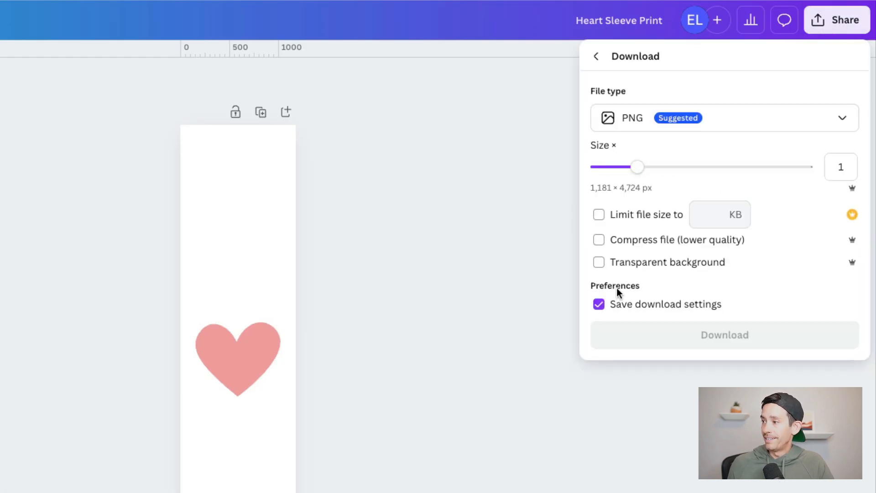
{"action": "left_click", "coordinate": [598, 263]}
{"action": "left_click", "coordinate": [725, 335]}
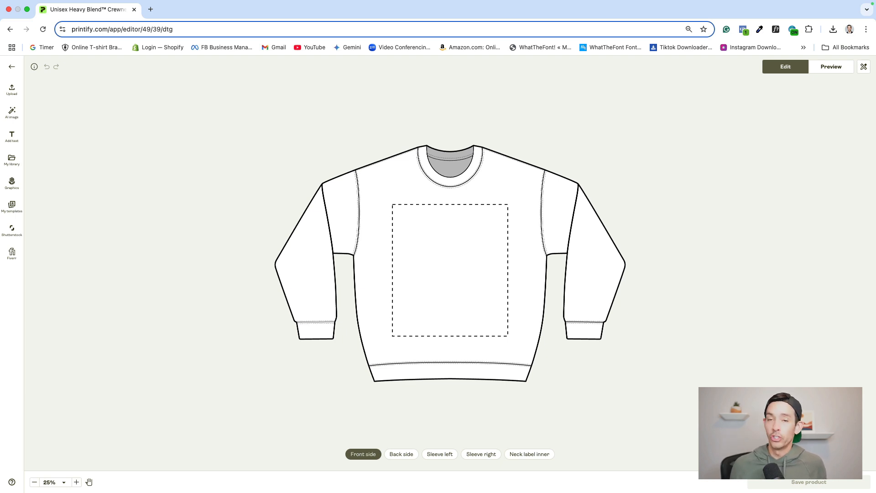
Place the "All Booked" design on the sweatshirt's front in Printify, shrink it slightly and center it at the print area's upper edge.
{"action": "left_click_drag", "start_coordinate": [442, 290], "coordinate": [460, 280]}
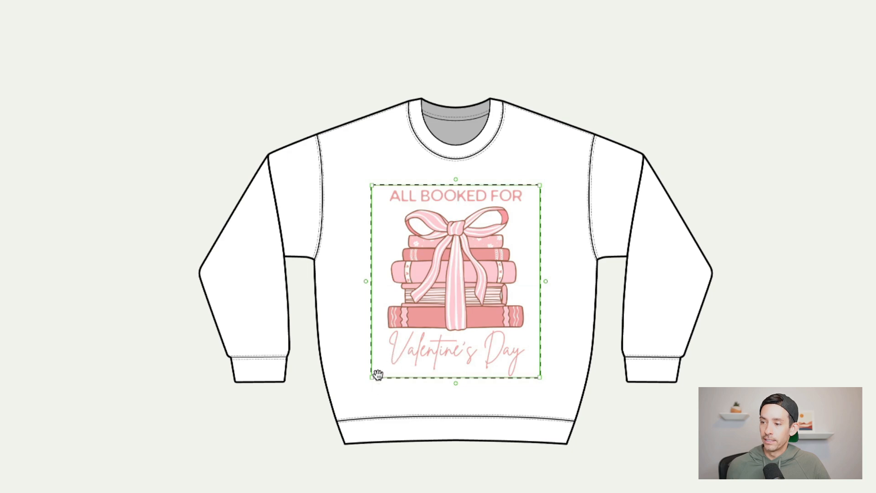
{"action": "left_click_drag", "start_coordinate": [374, 376], "coordinate": [397, 349]}
{"action": "left_click_drag", "start_coordinate": [482, 296], "coordinate": [467, 297]}
{"action": "left_click_drag", "start_coordinate": [467, 297], "coordinate": [471, 296]}
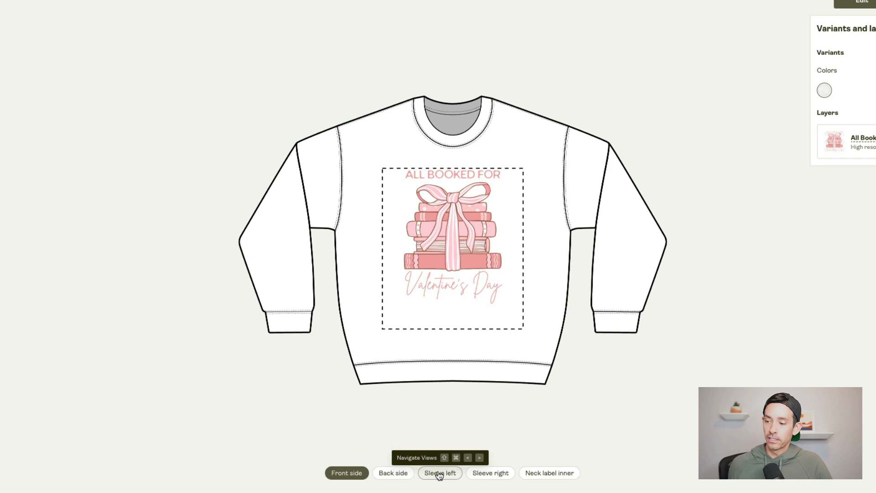
Place the Heart Sleeve Print design at the middle of the print areas on both the left and right sleeves.
{"action": "left_click", "coordinate": [441, 454]}
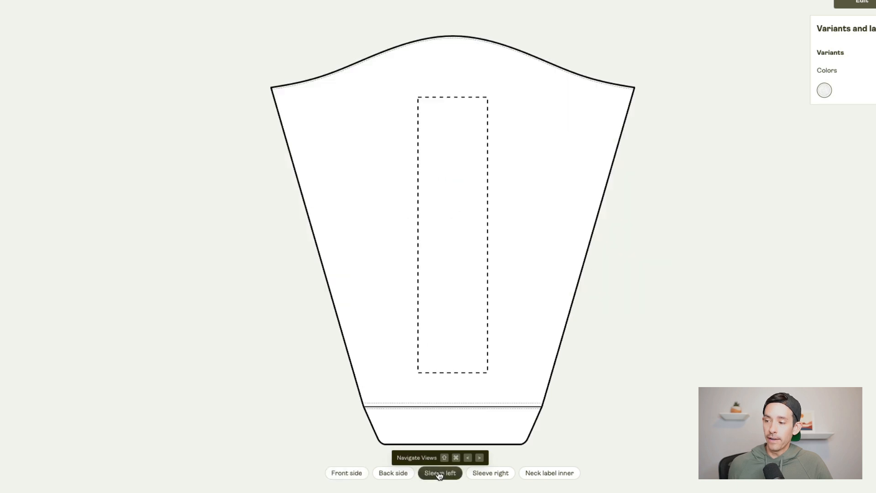
{"action": "left_click_drag", "start_coordinate": [769, 272], "coordinate": [450, 261]}
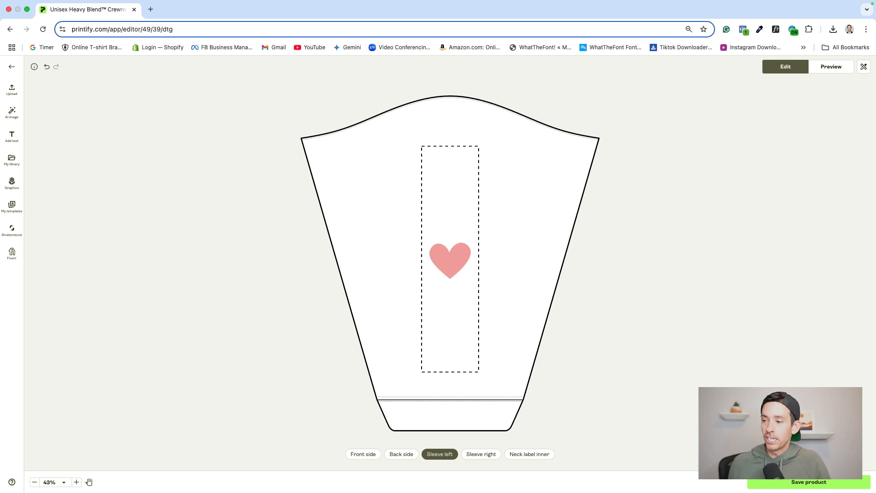
{"action": "left_click", "coordinate": [482, 456]}
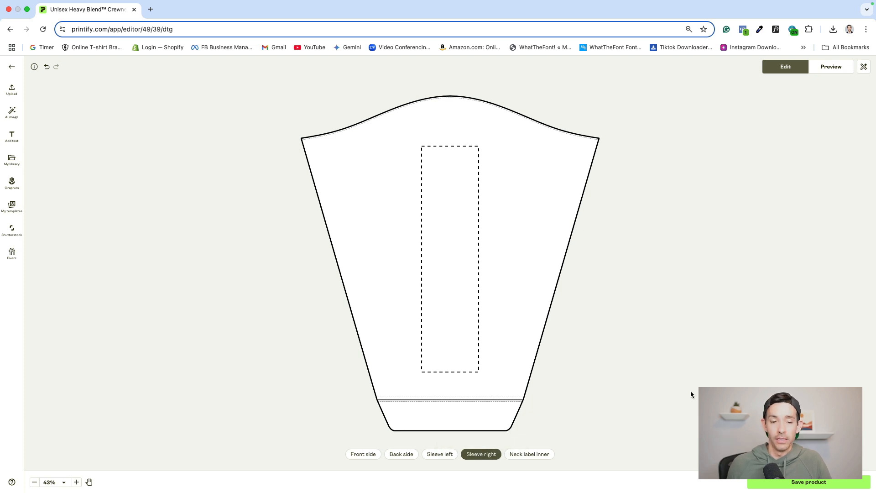
{"action": "left_click_drag", "start_coordinate": [872, 301], "coordinate": [455, 234]}
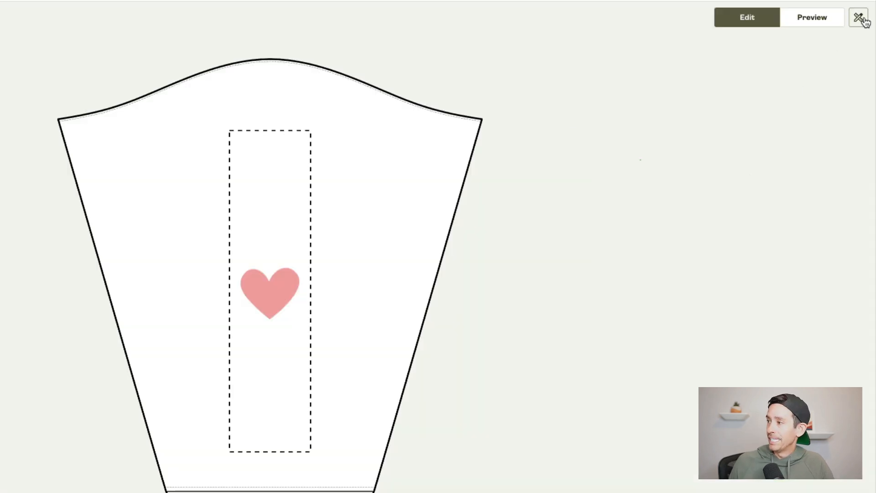
Review the sweatshirt's variant selection and its available colors.
{"action": "left_click", "coordinate": [864, 67]}
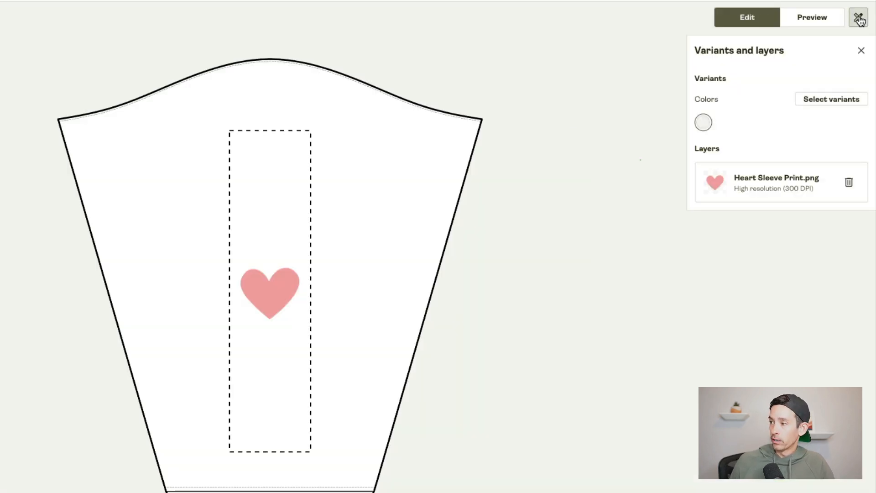
{"action": "left_click", "coordinate": [829, 99]}
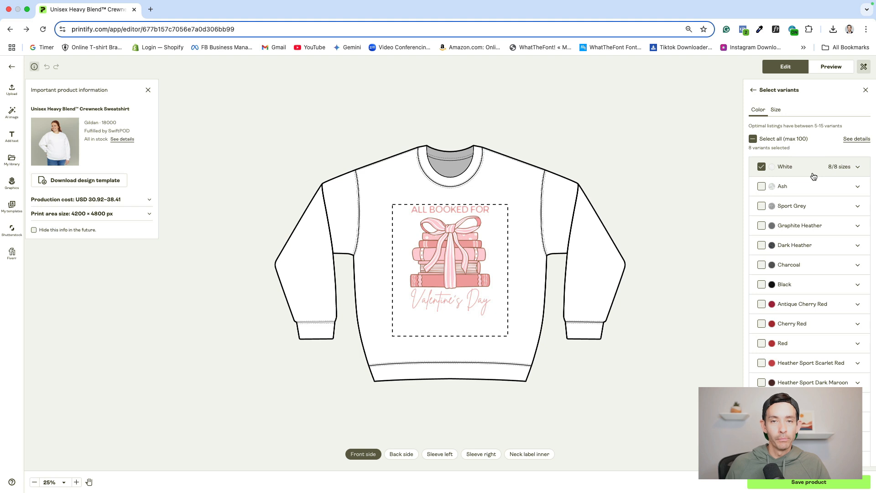
{"action": "left_click", "coordinate": [865, 90]}
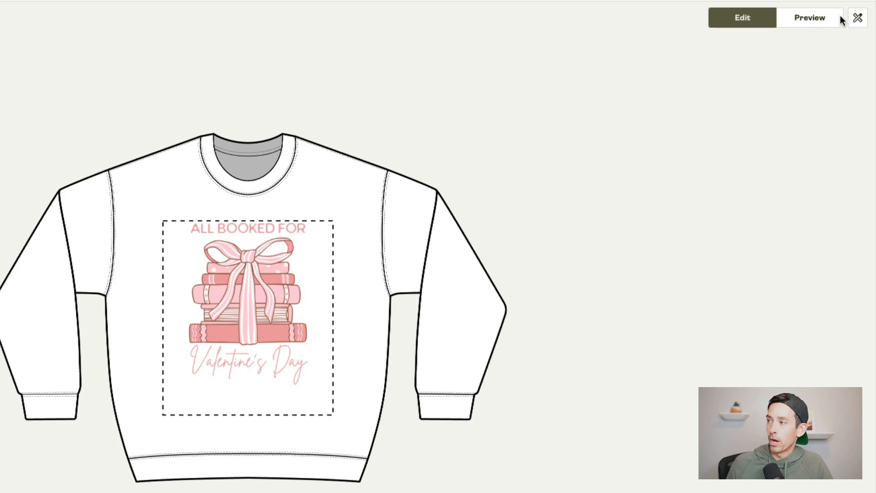
Preview the sweatshirt in the Front and Person 4 mockup views and save the product.
{"action": "left_click", "coordinate": [839, 67]}
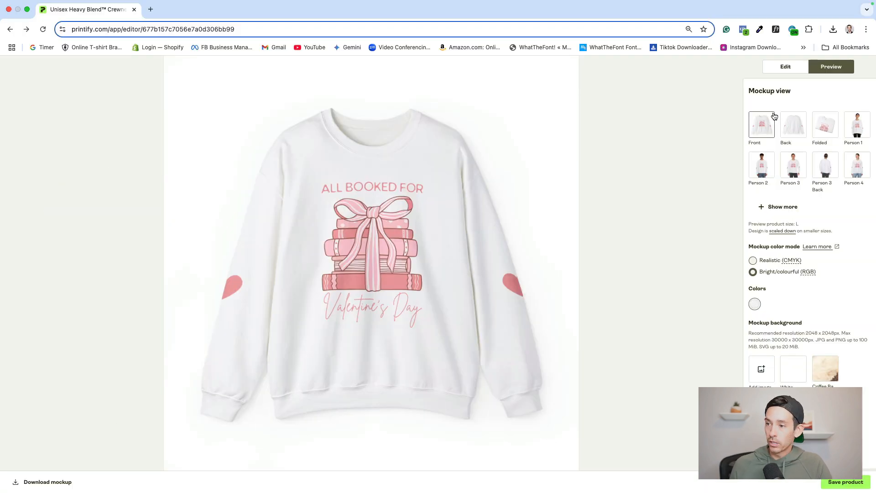
{"action": "left_click", "coordinate": [858, 167]}
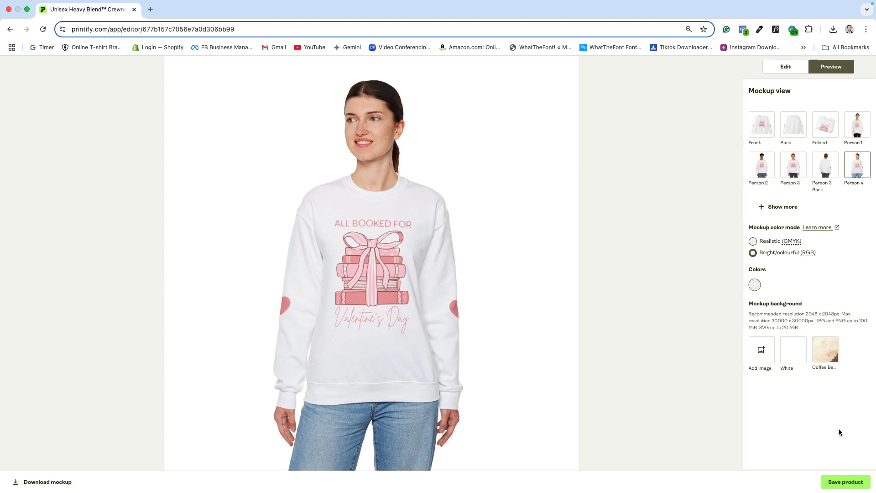
{"action": "left_click", "coordinate": [844, 484]}
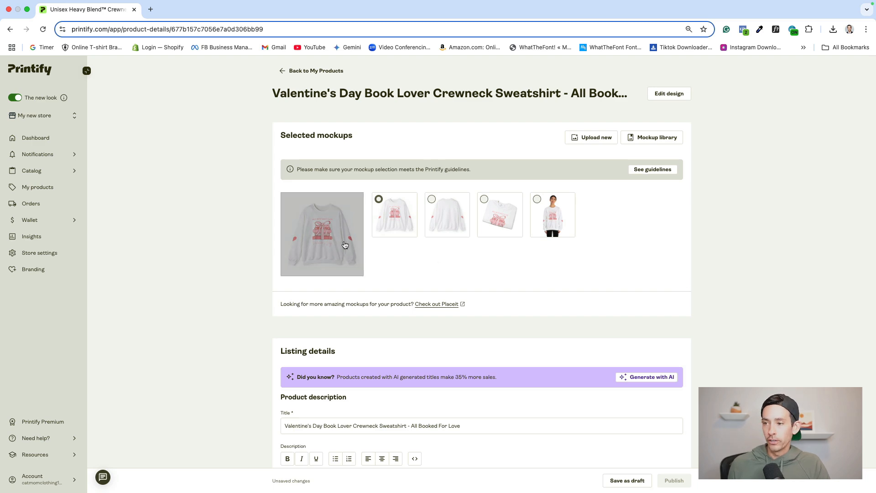
Look through the enlarged product mockups and review the listing's title and description.
{"action": "left_click", "coordinate": [341, 243]}
{"action": "left_click", "coordinate": [465, 282]}
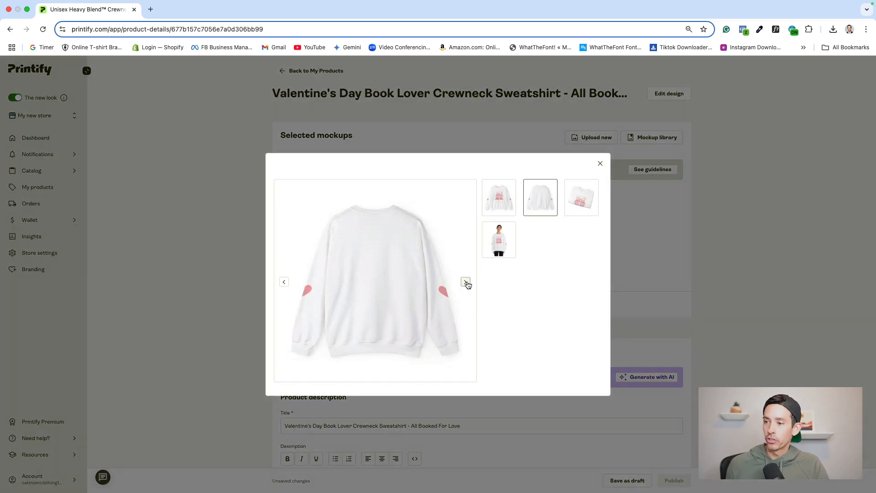
{"action": "left_click", "coordinate": [467, 283]}
{"action": "left_click", "coordinate": [600, 164]}
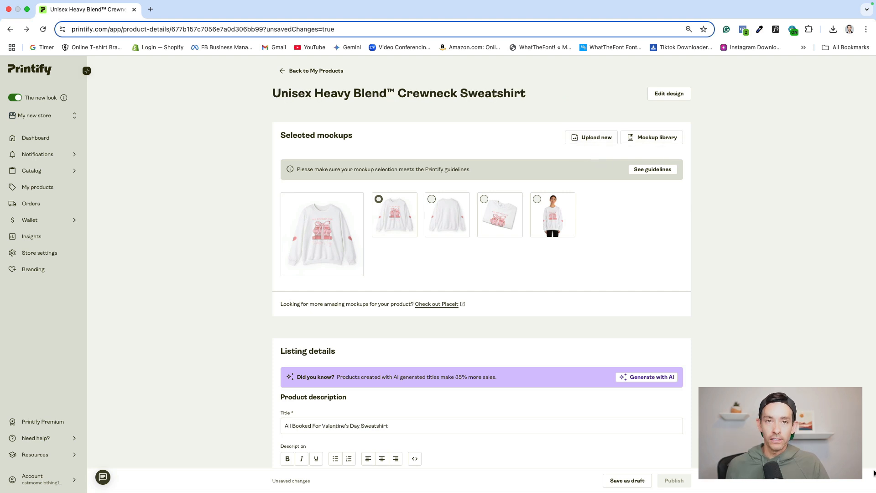
{"action": "scroll", "coordinate": [874, 473], "scroll_direction": "down", "scroll_amount": 1}
{"action": "scroll", "coordinate": [873, 472], "scroll_direction": "down", "scroll_amount": 4}
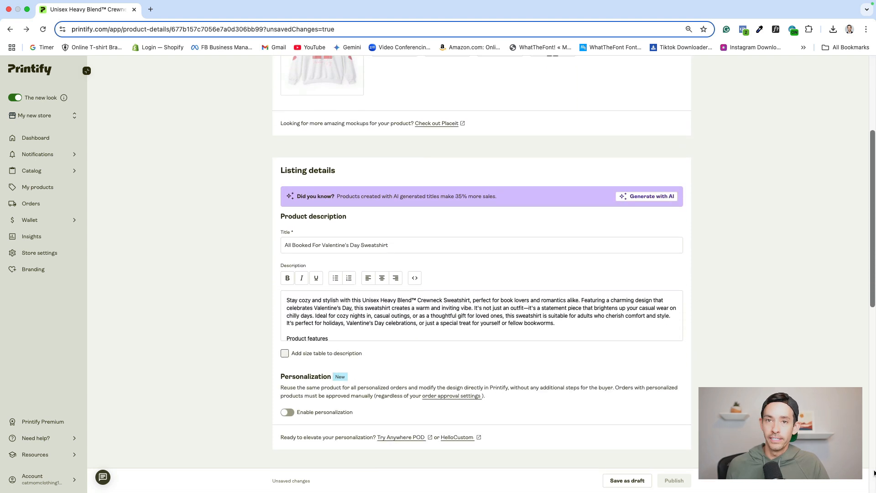